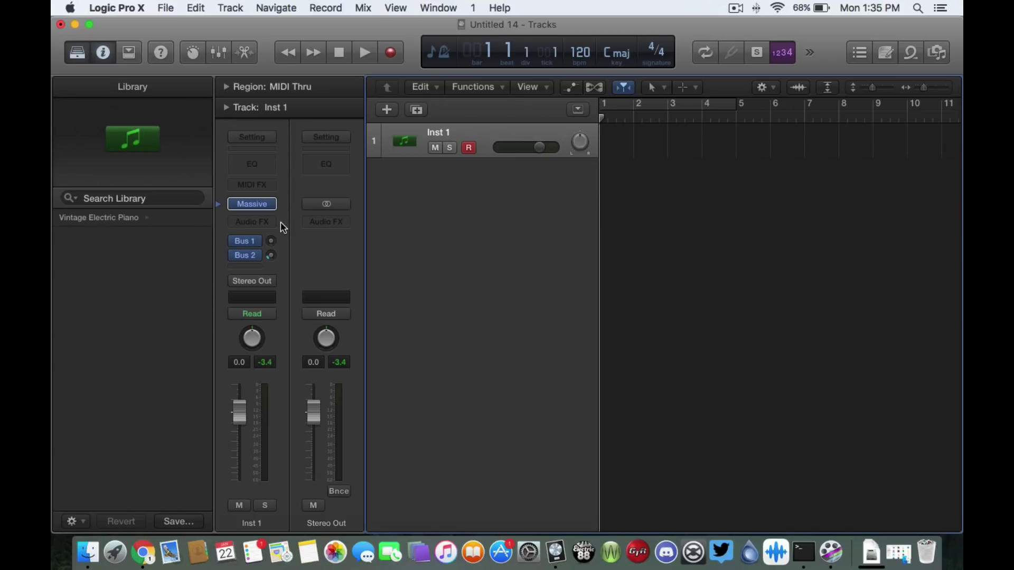
- Open the Massive synth on the Inst 1 track and set OSC1's wavetable to Sin-Square
{"action": "left_click", "coordinate": [257, 209]}
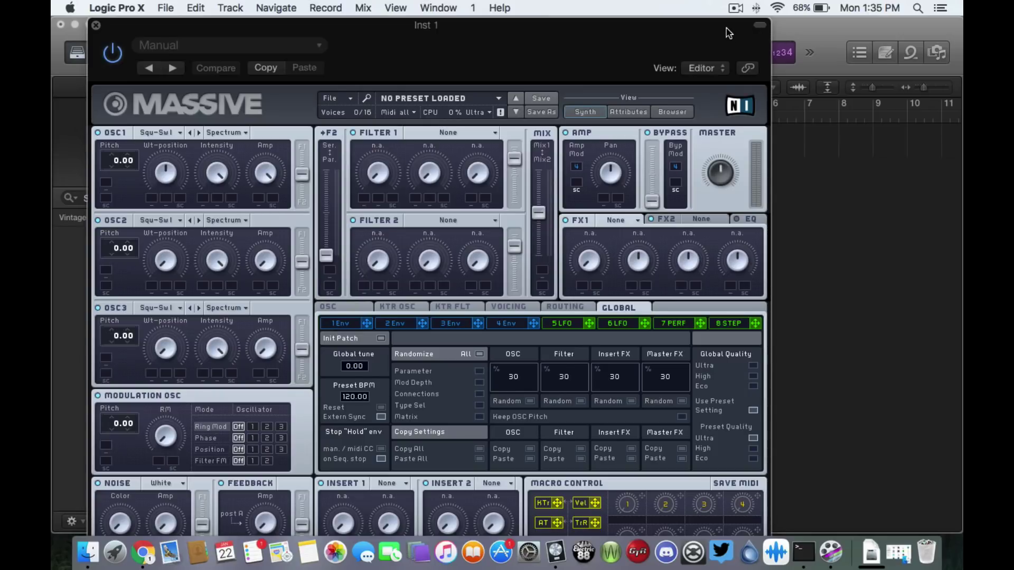
{"action": "left_click_drag", "start_coordinate": [729, 29], "coordinate": [780, 32]}
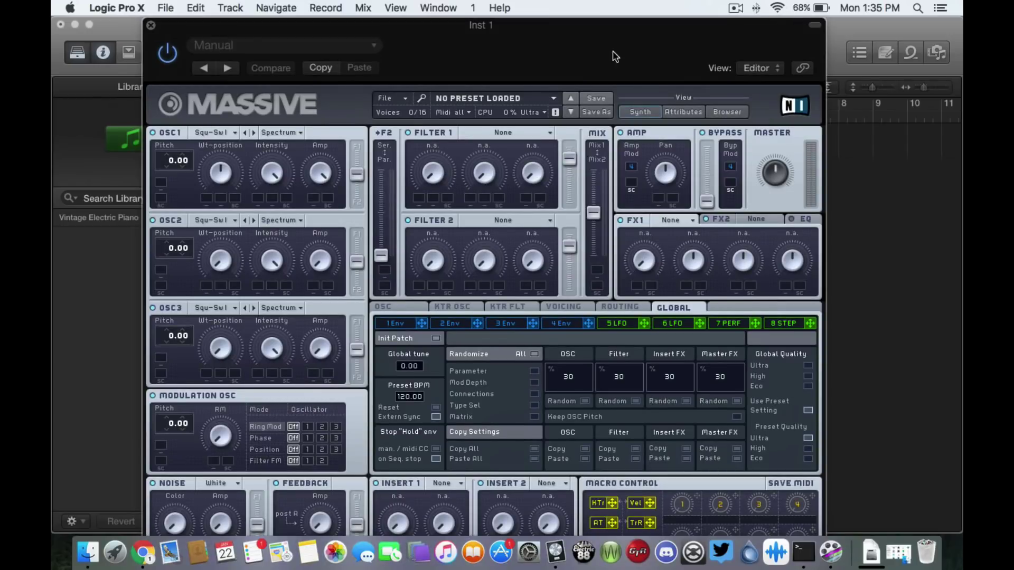
{"action": "left_click", "coordinate": [812, 26]}
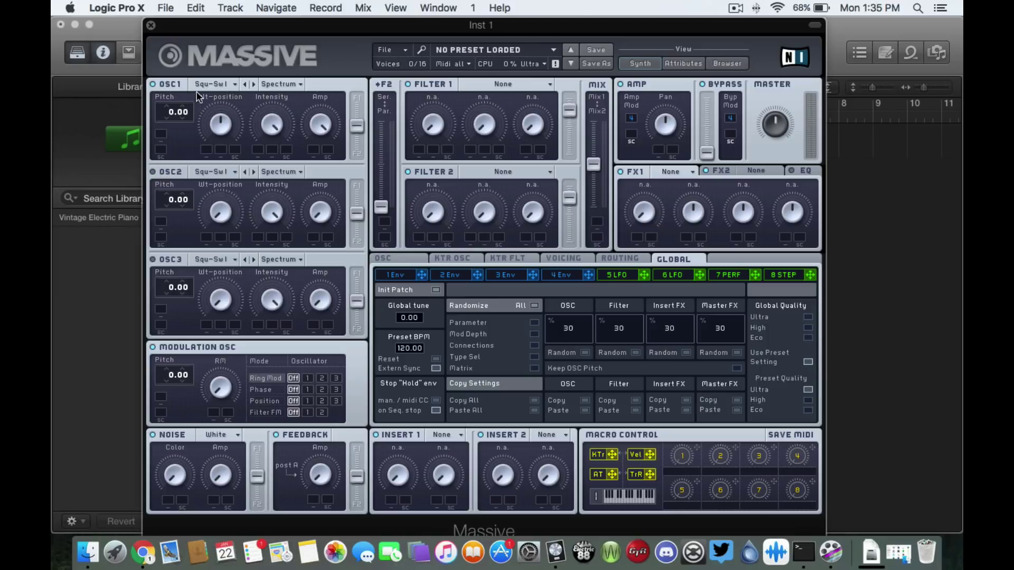
{"action": "left_click", "coordinate": [232, 85]}
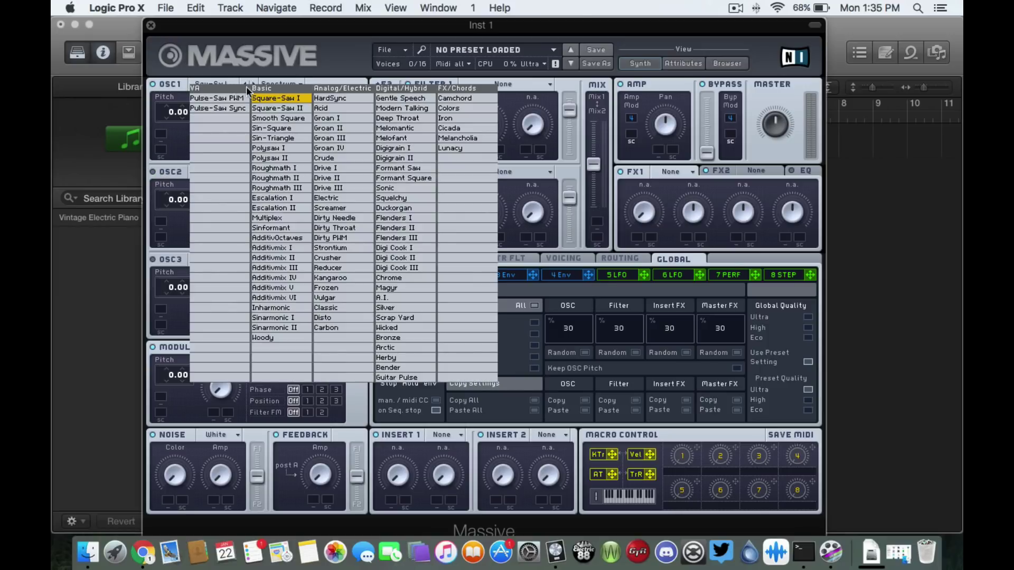
{"action": "left_click", "coordinate": [275, 128]}
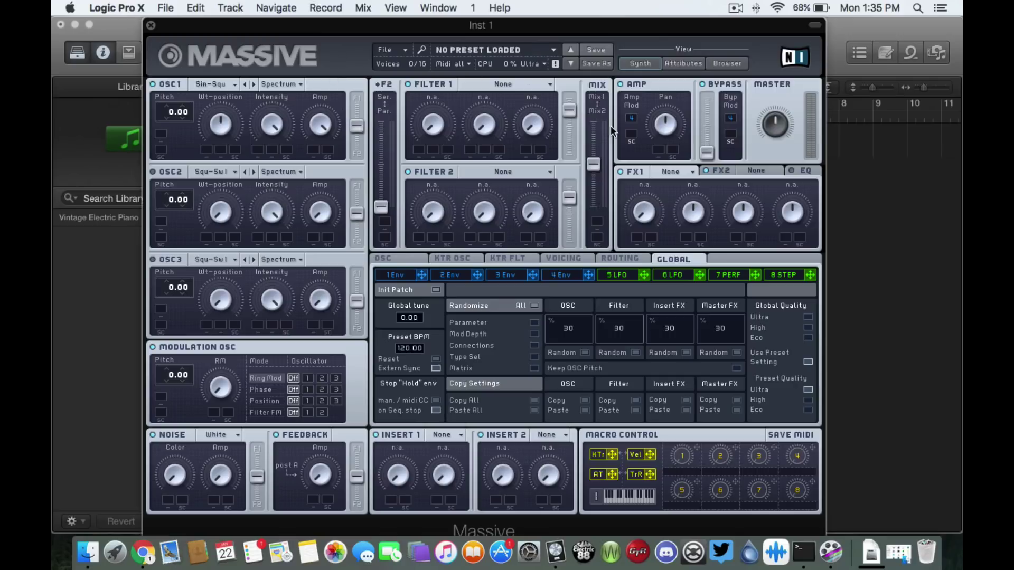
- Open Musical Typing and audition the Sin-Square oscillator with notes in octaves C0 and C1
{"action": "key", "text": "super+k"}
{"action": "key", "text": "a"}
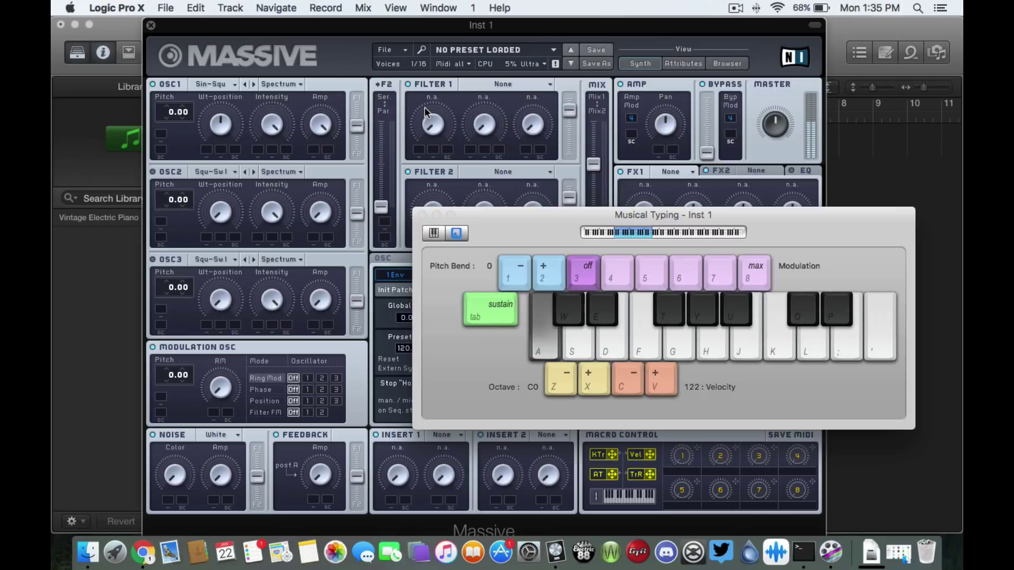
{"action": "key", "text": "s"}
{"action": "key", "text": "d"}
{"action": "key", "text": "a"}
{"action": "key", "text": "s"}
{"action": "key", "text": "d"}
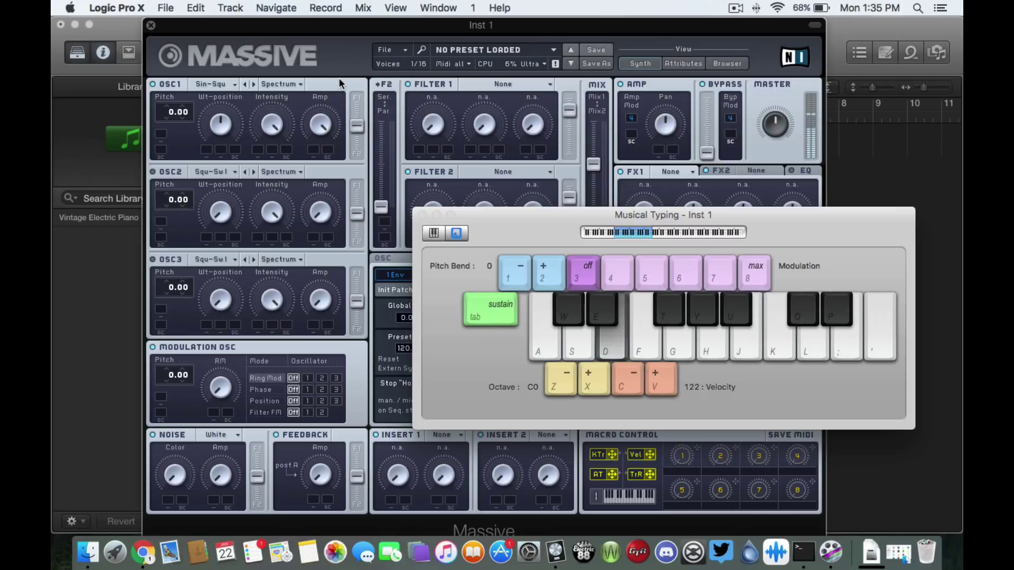
{"action": "key", "text": "x"}
{"action": "key", "text": "s"}
{"action": "key", "text": "a"}
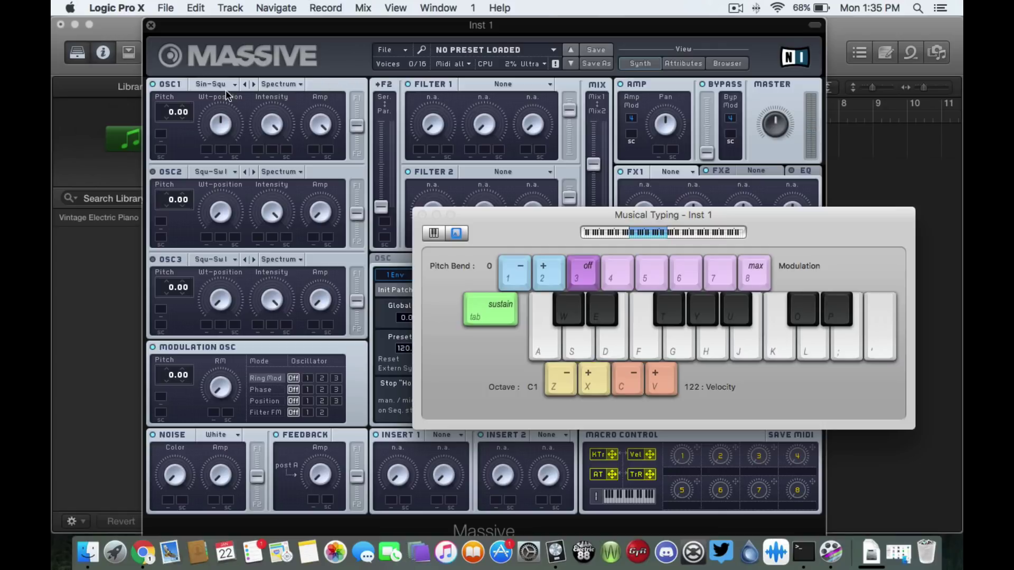
- Turn OSC1's Wt-position fully down and test the tone with a repeated note
{"action": "left_click", "coordinate": [205, 103]}
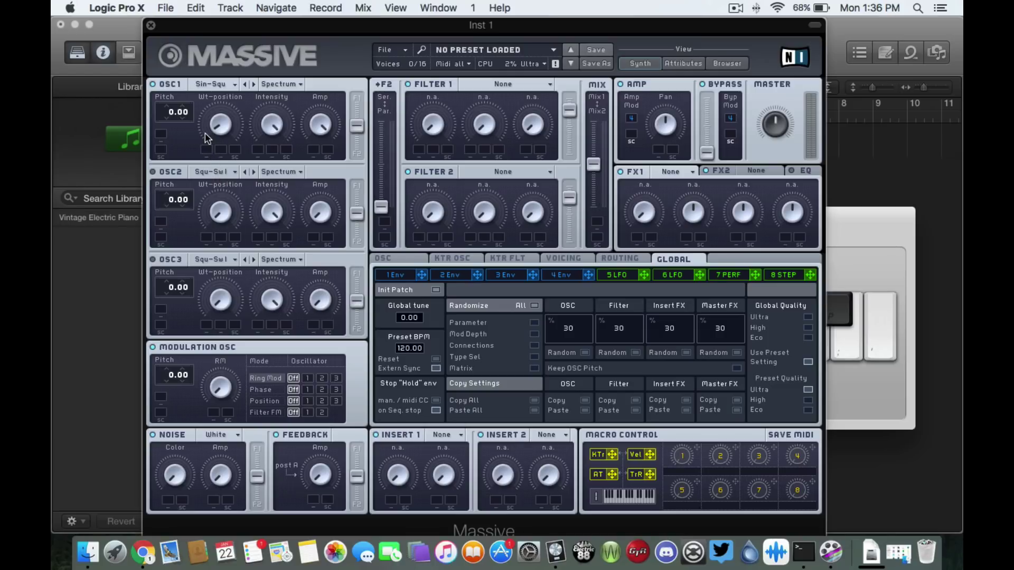
{"action": "key", "text": "a"}
{"action": "key", "text": "a"}
- Bring Musical Typing forward, lower the octave to C0 and audition the bass tone with alternating low notes
{"action": "left_click", "coordinate": [860, 218]}
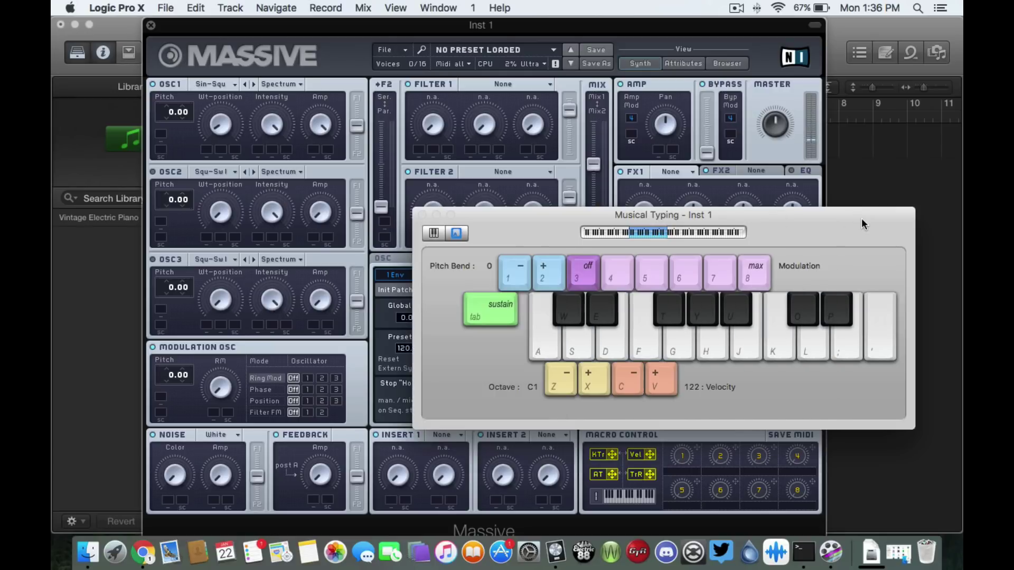
{"action": "key", "text": "a"}
{"action": "key", "text": "z"}
{"action": "key", "text": "a"}
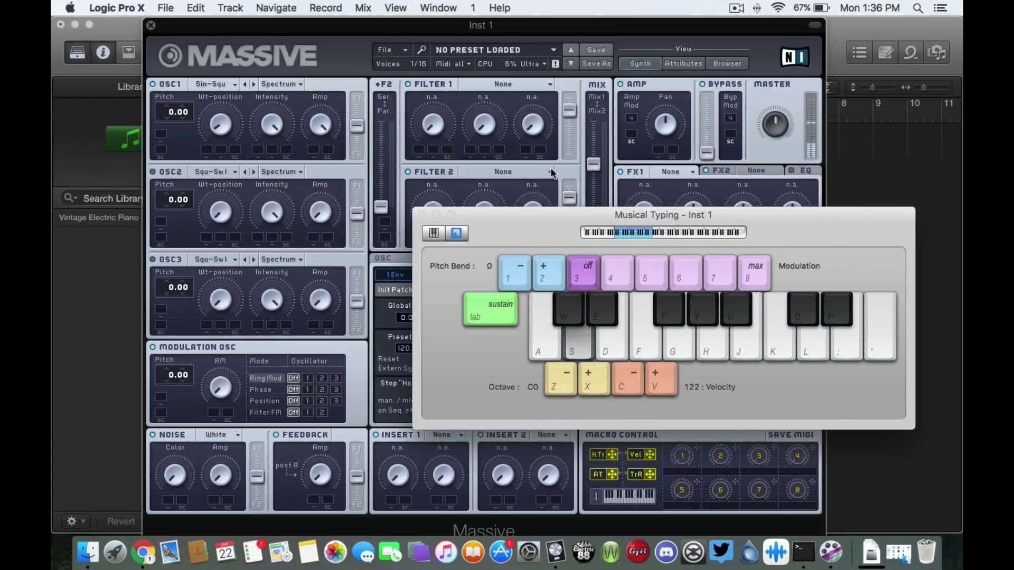
{"action": "key", "text": "d"}
{"action": "key", "text": "a"}
{"action": "key", "text": "d"}
{"action": "key", "text": "a"}
{"action": "key", "text": "d"}
{"action": "key", "text": "a"}
{"action": "key", "text": "d"}
{"action": "key", "text": "a"}
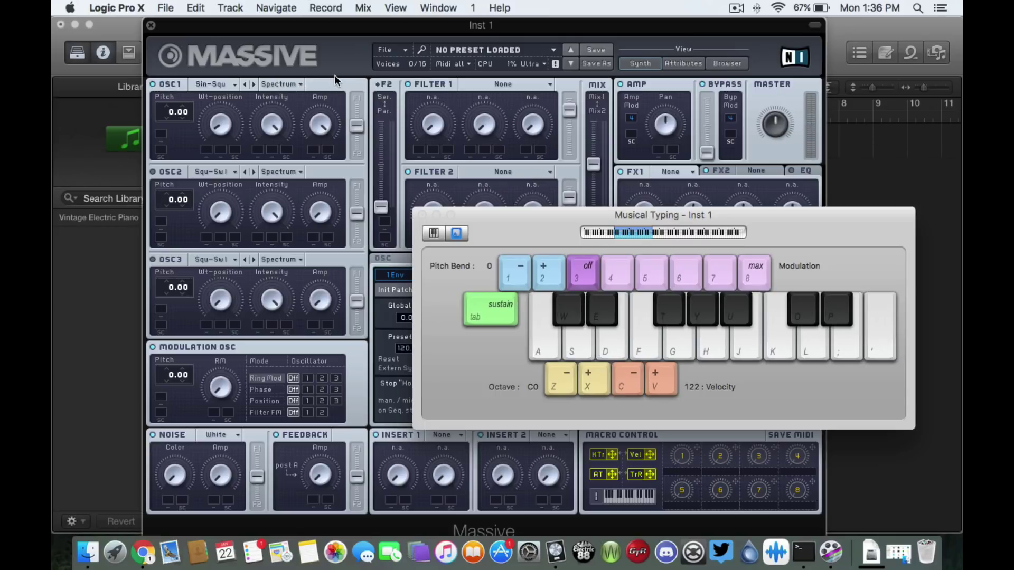
- In Massive's envelope 4, raise the decay slightly and lengthen the release to well past the middle of its range
{"action": "left_click", "coordinate": [316, 59]}
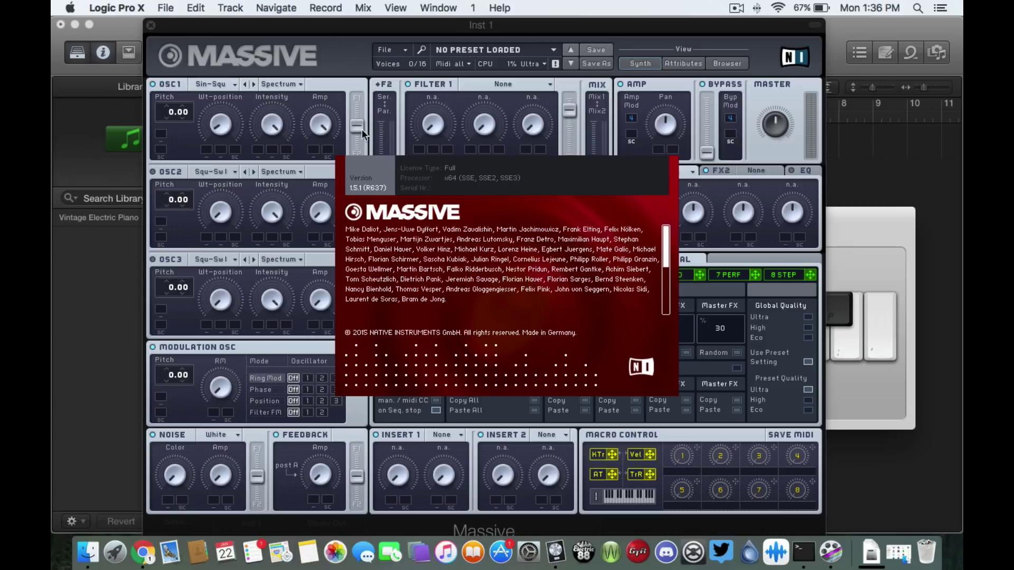
{"action": "left_click", "coordinate": [506, 237]}
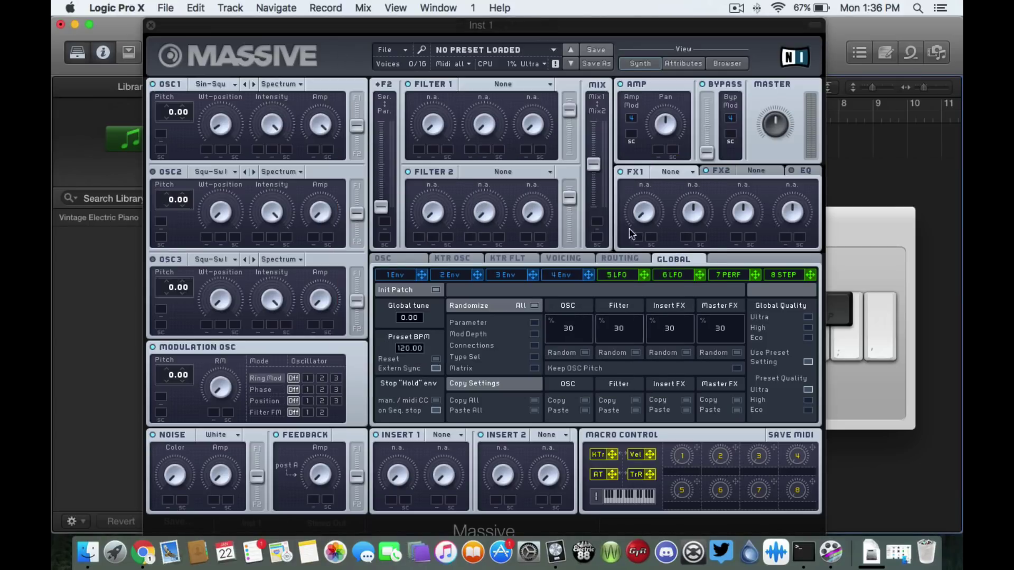
{"action": "left_click", "coordinate": [559, 275]}
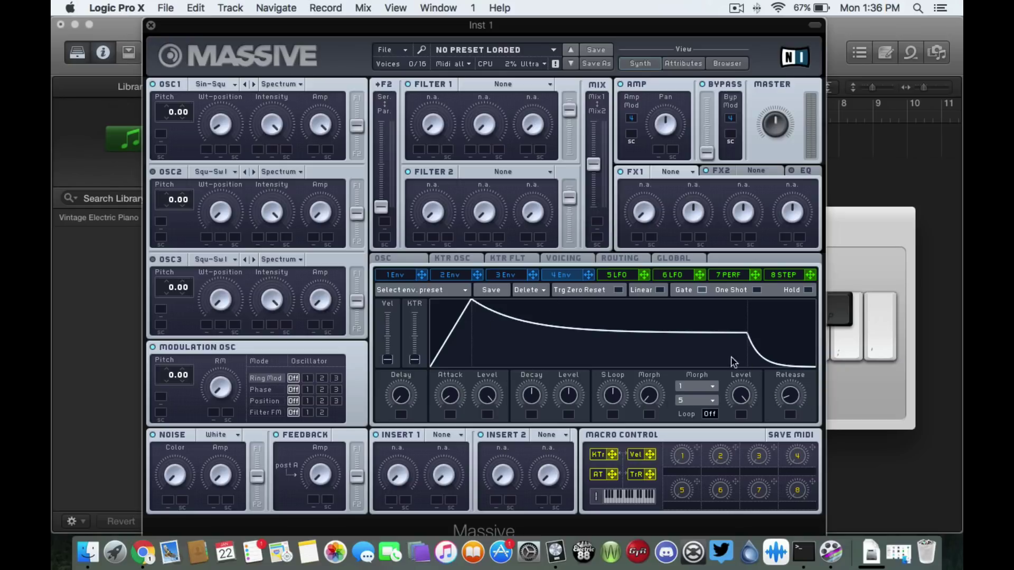
{"action": "left_click_drag", "start_coordinate": [548, 394], "coordinate": [530, 408]}
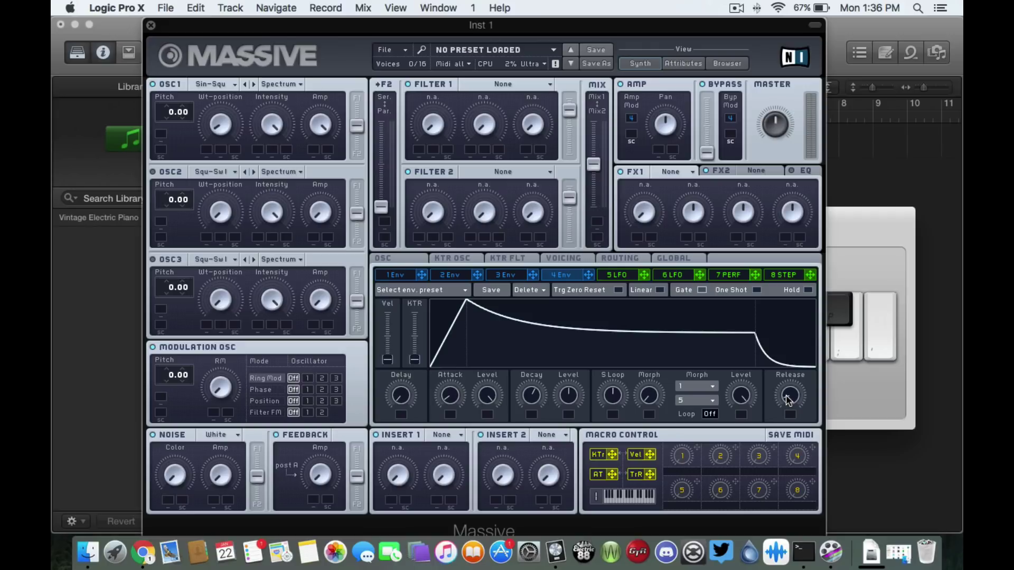
{"action": "left_click_drag", "start_coordinate": [786, 394], "coordinate": [794, 358]}
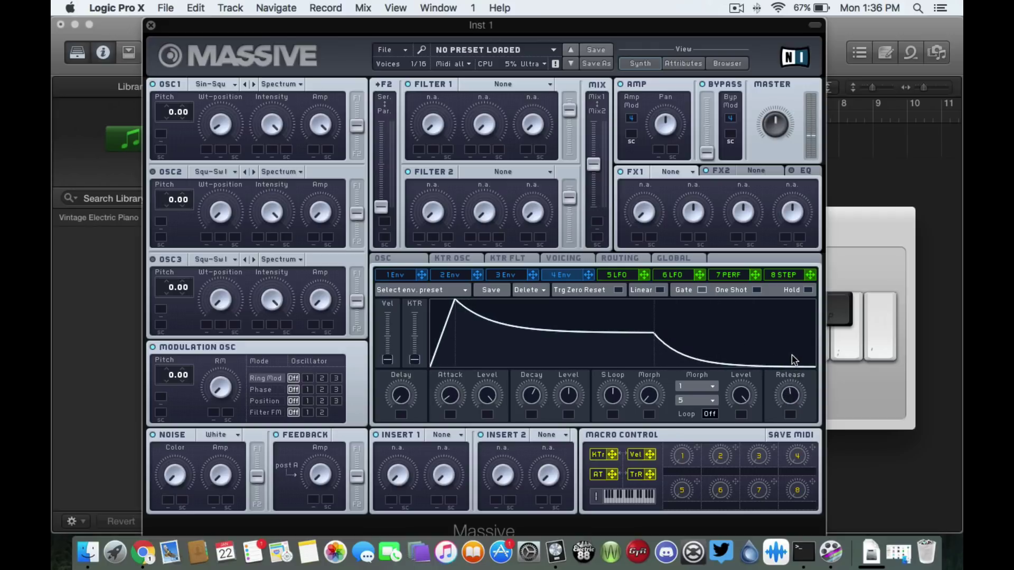
{"action": "left_click_drag", "start_coordinate": [785, 395], "coordinate": [802, 361]}
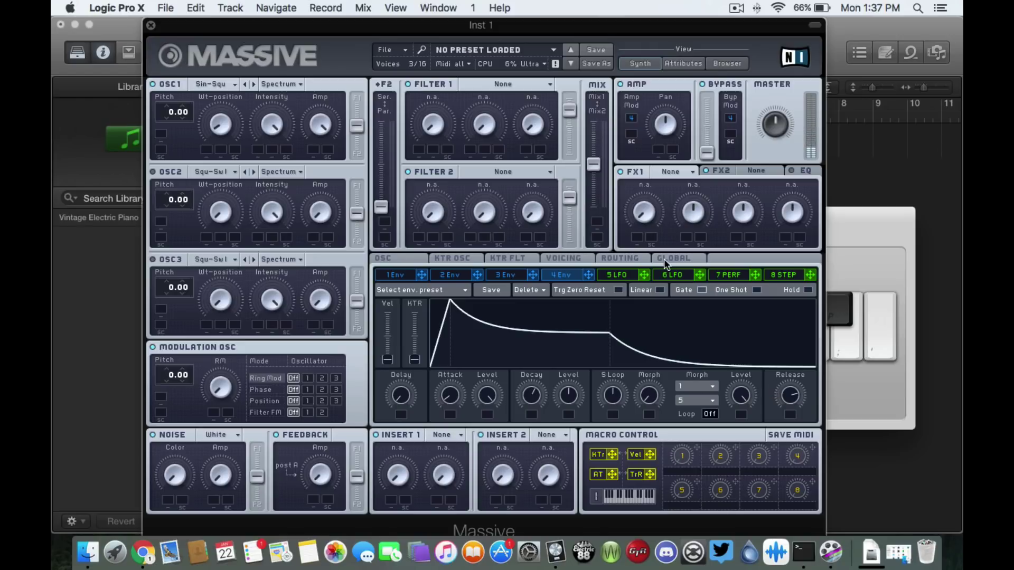
- Set Massive's voicing to Monophon and close the synth window
{"action": "left_click", "coordinate": [571, 257]}
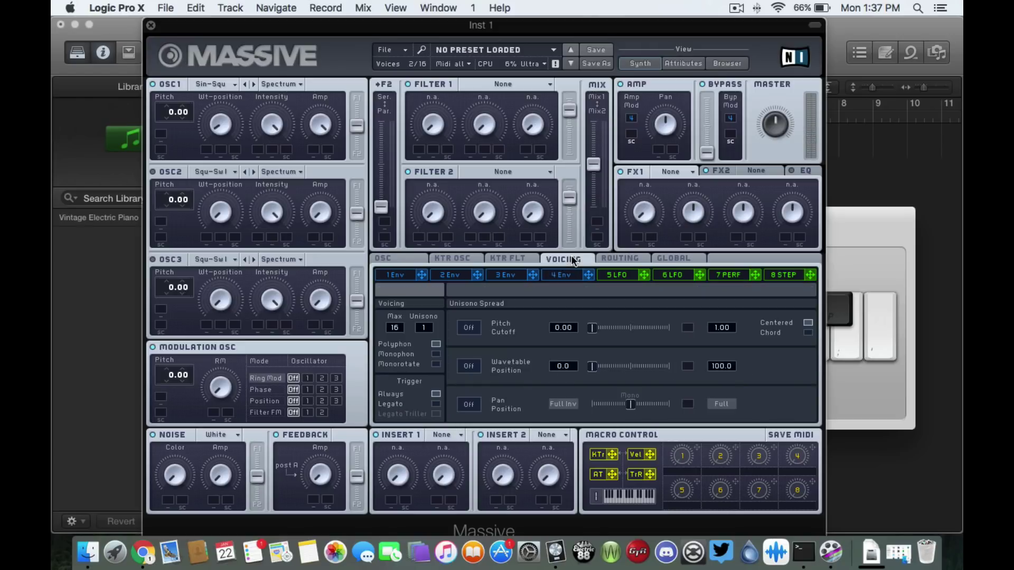
{"action": "left_click", "coordinate": [436, 354]}
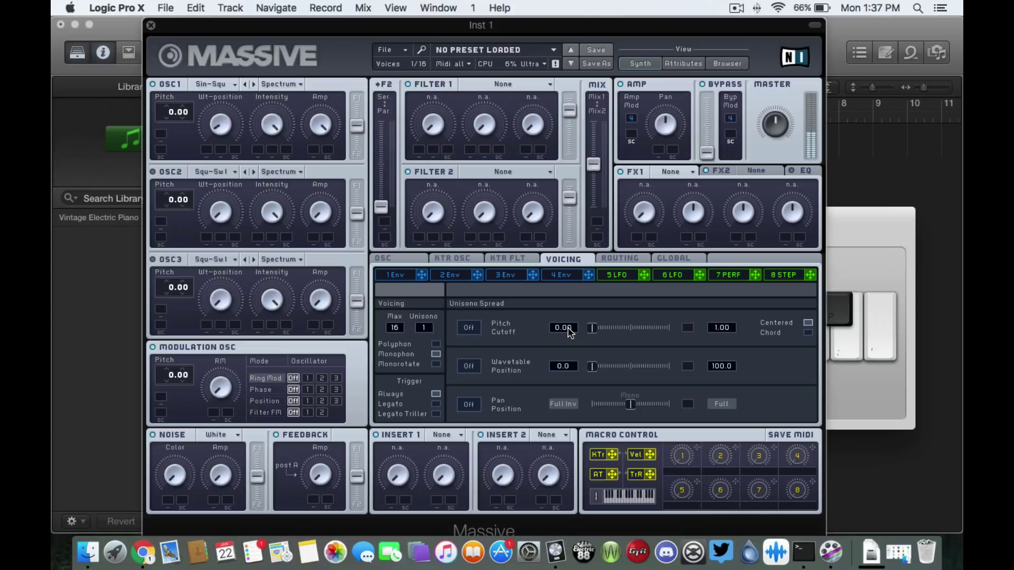
{"action": "left_click", "coordinate": [664, 261]}
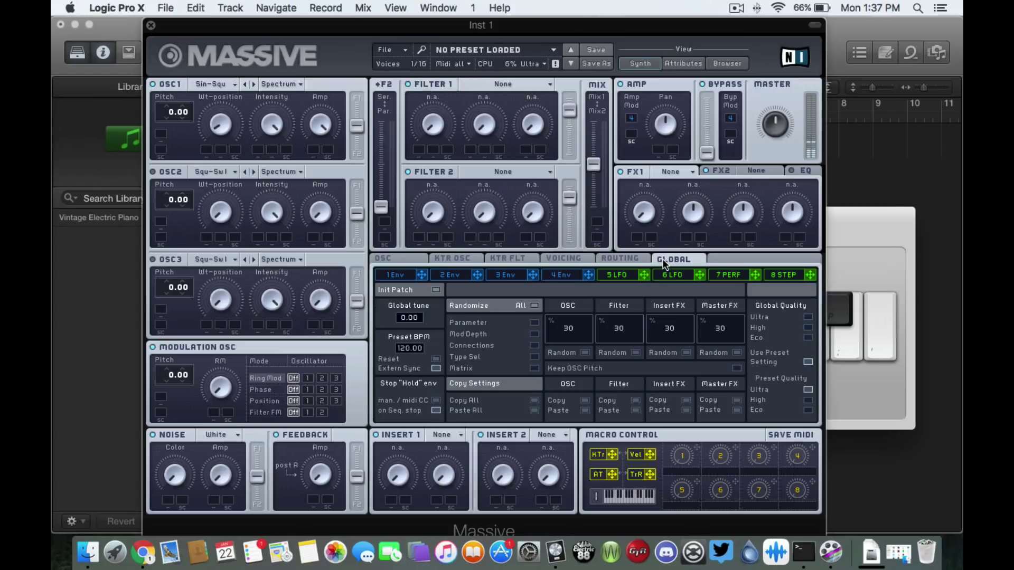
{"action": "left_click", "coordinate": [409, 263]}
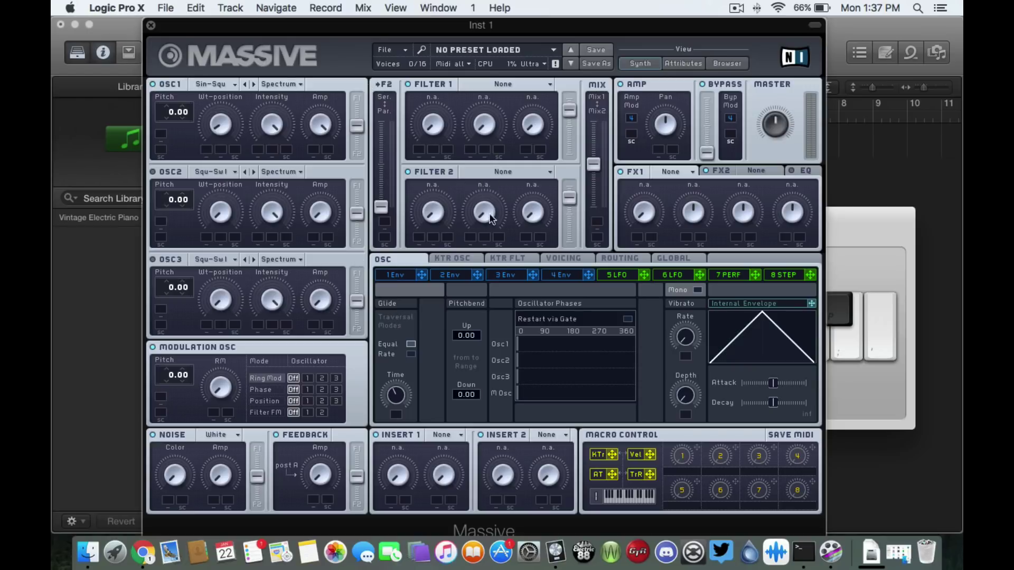
{"action": "mouse_move", "coordinate": [201, 25]}
{"action": "left_mouse_down"}
{"action": "mouse_move", "coordinate": [222, 25]}
{"action": "mouse_move", "coordinate": [188, 25]}
{"action": "left_mouse_up"}
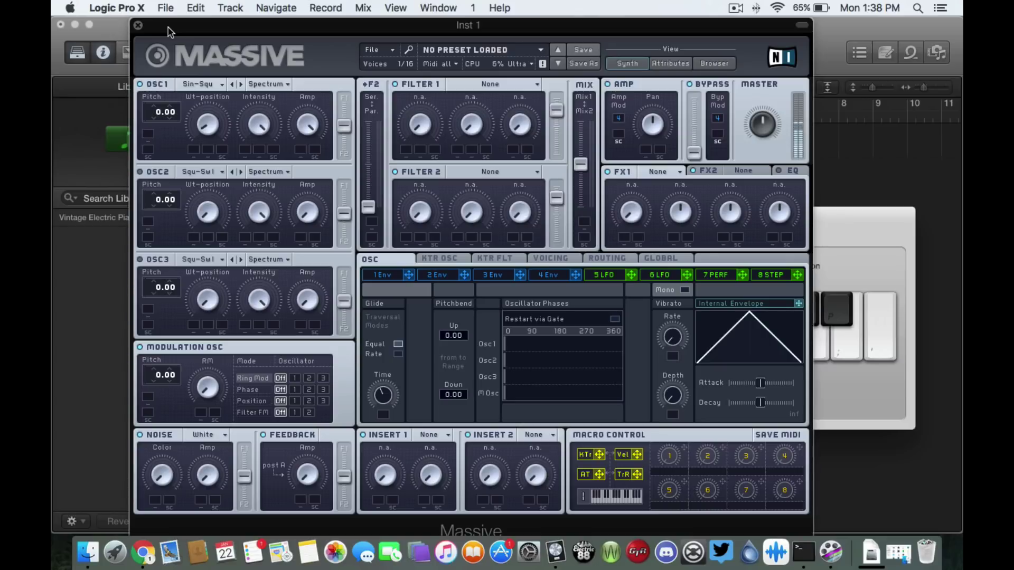
{"action": "left_click", "coordinate": [137, 25]}
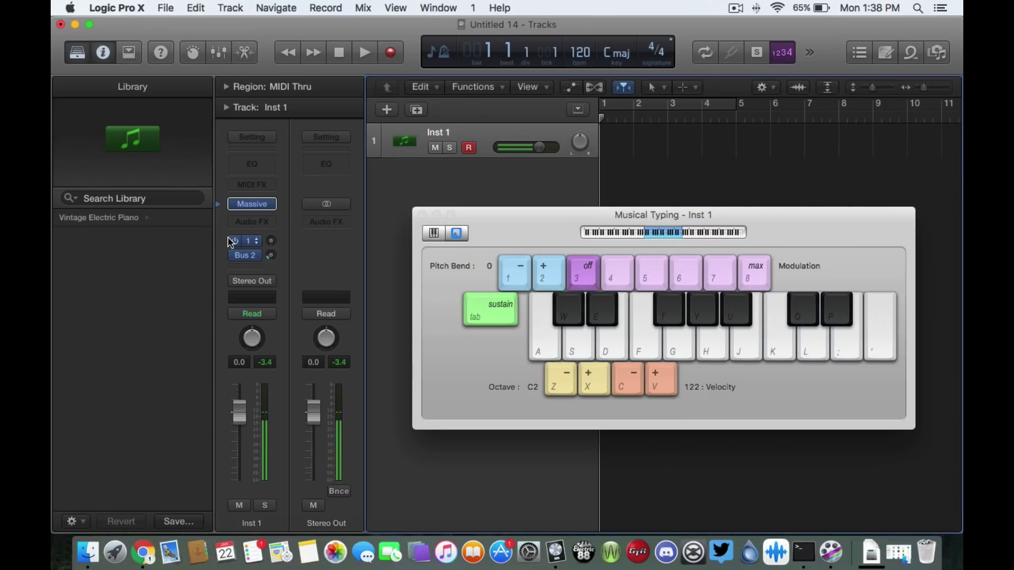
- Close Musical Typing and insert the Waves RBass (s) audio effect on the Inst 1 channel
{"action": "key", "text": "a"}
{"action": "key", "text": "a"}
{"action": "left_click", "coordinate": [423, 215]}
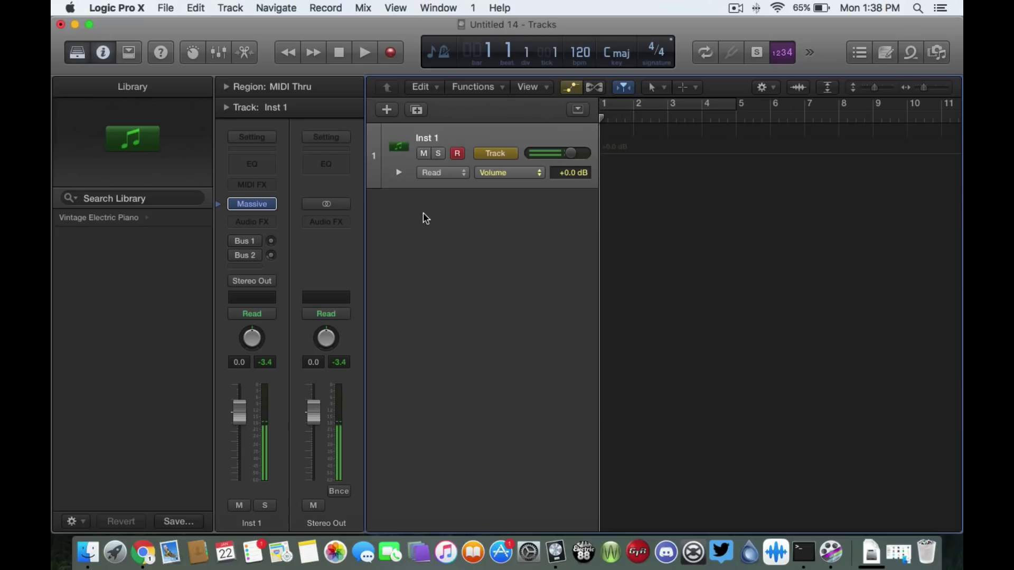
{"action": "left_click", "coordinate": [271, 223]}
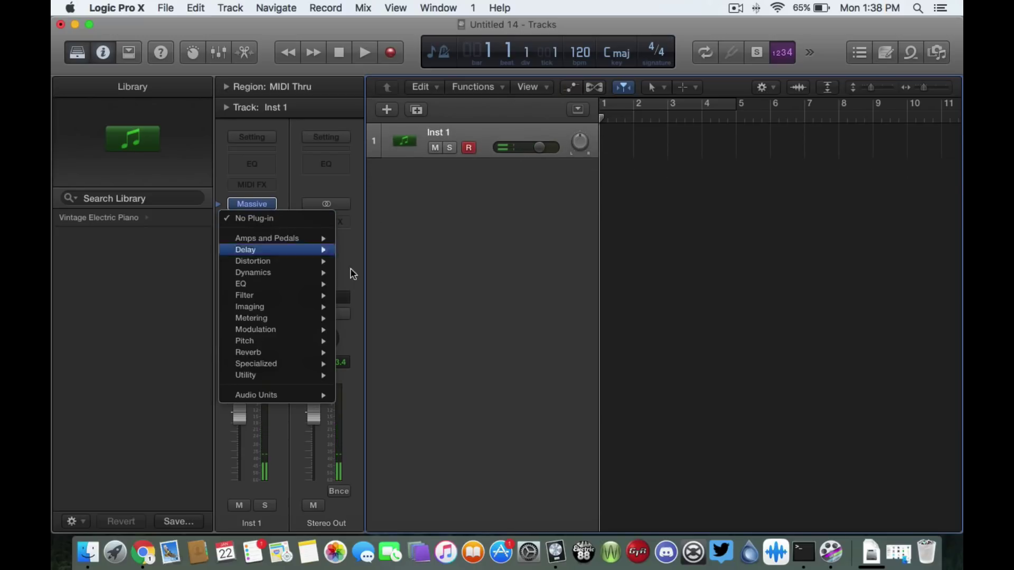
{"action": "mouse_move", "coordinate": [312, 395]}
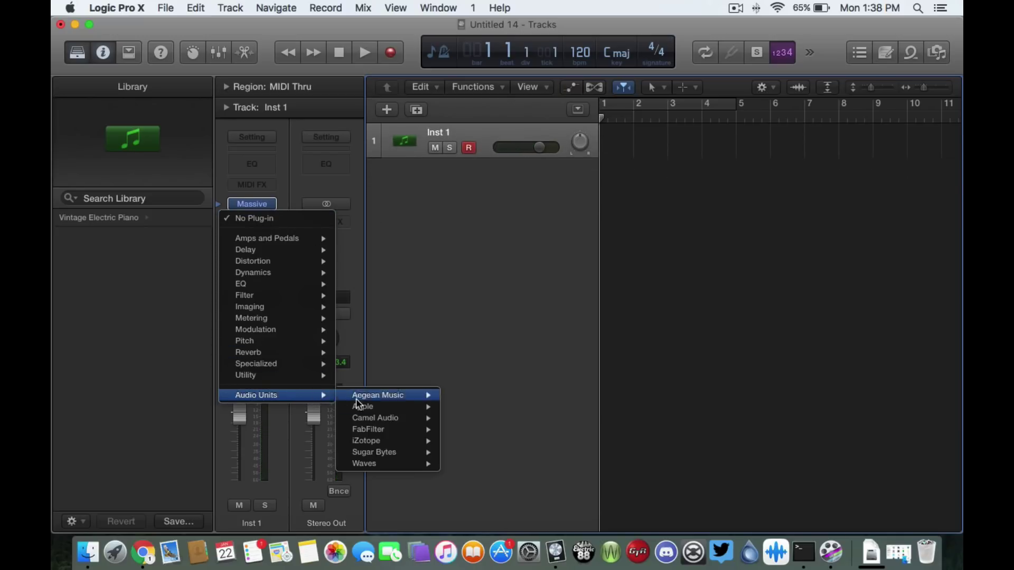
{"action": "mouse_move", "coordinate": [373, 464]}
{"action": "mouse_move", "coordinate": [469, 428]}
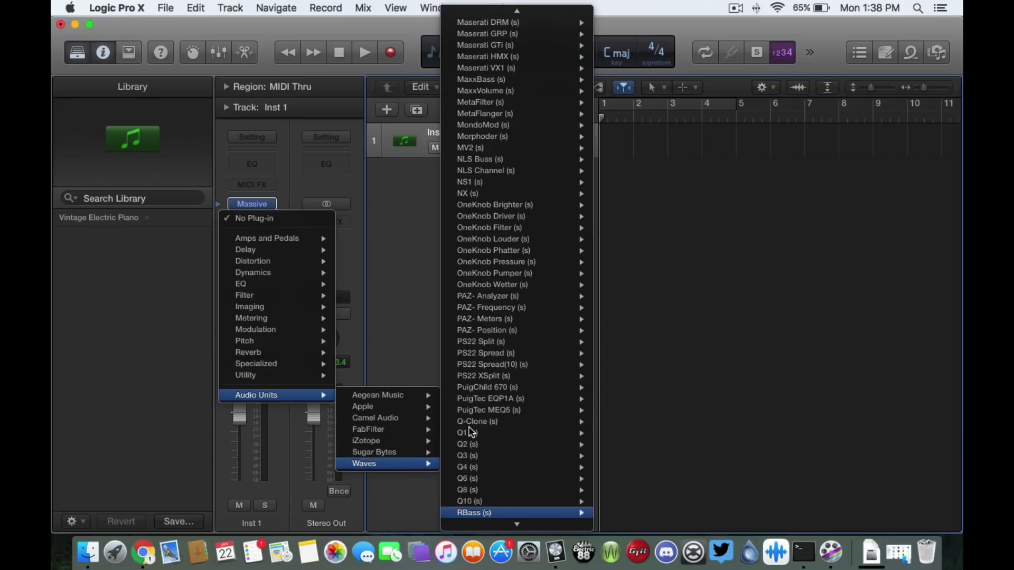
{"action": "key", "text": "Escape"}
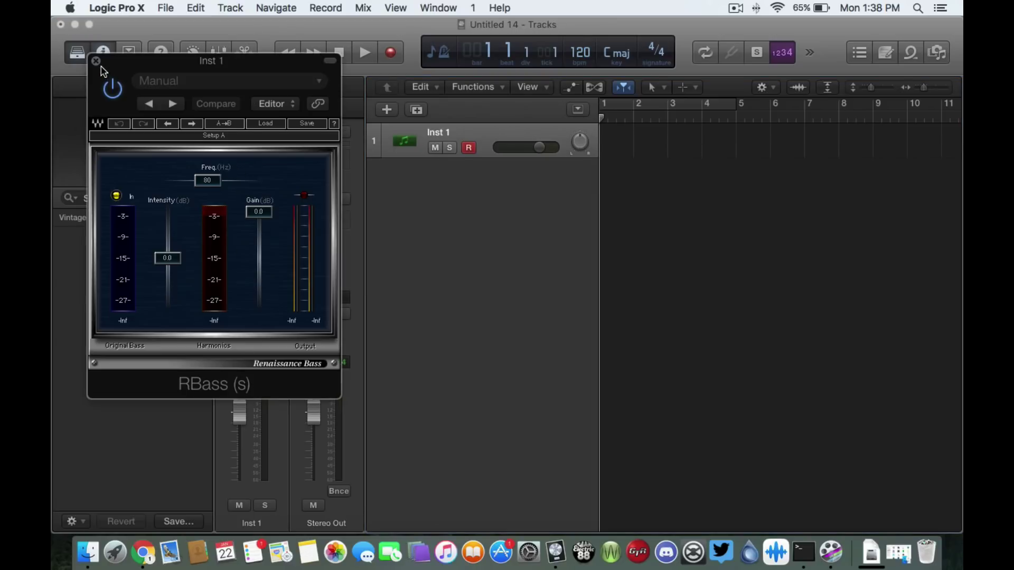
- Reopen Musical Typing, bypass RBass and play test notes to hear the bass without the effect
{"action": "key", "text": "super+k"}
{"action": "left_click", "coordinate": [116, 92]}
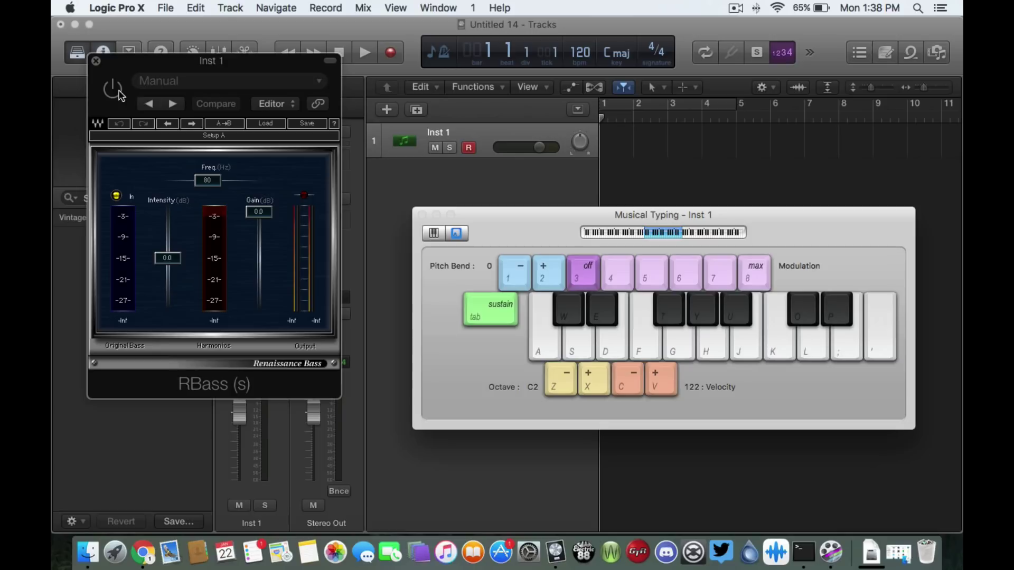
{"action": "key", "text": "s"}
{"action": "key", "text": "s"}
{"action": "key", "text": "s"}
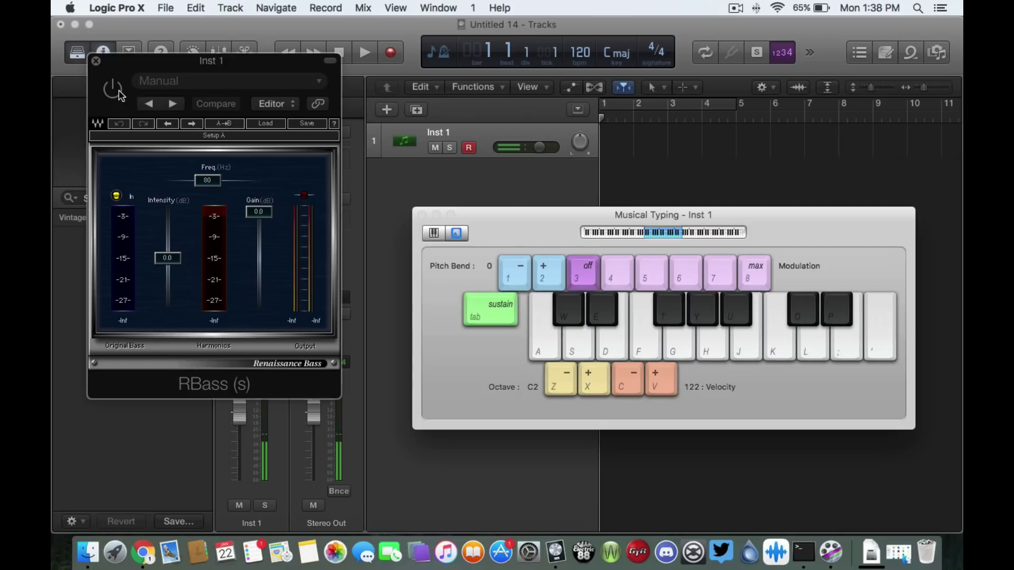
- Re-enable RBass and audition the processed bass with notes going down from octave C2 through C1 to C0
{"action": "left_click", "coordinate": [118, 92]}
{"action": "key", "text": "w"}
{"action": "key", "text": "w"}
{"action": "key", "text": "w"}
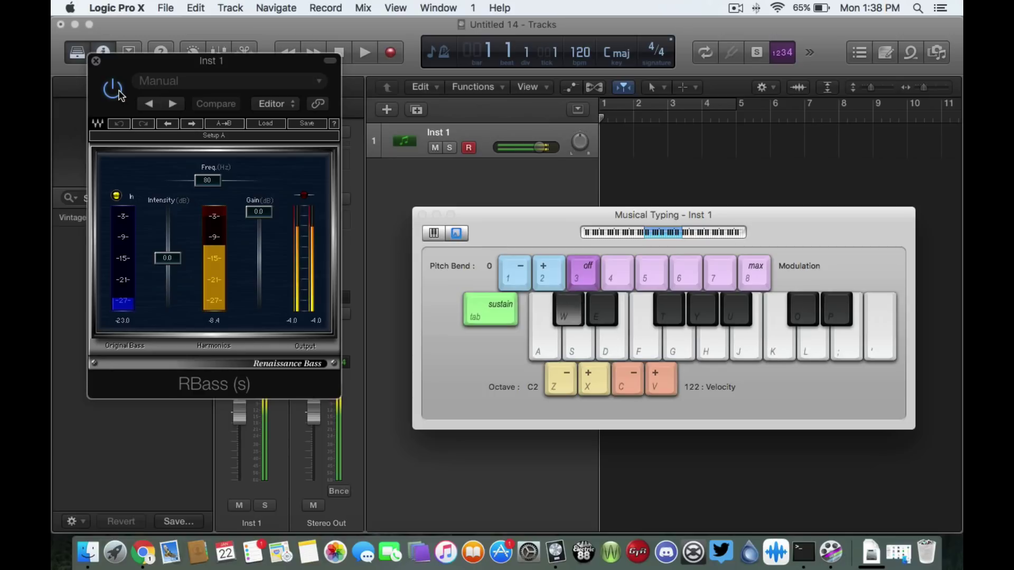
{"action": "key", "text": "s"}
{"action": "key", "text": "a"}
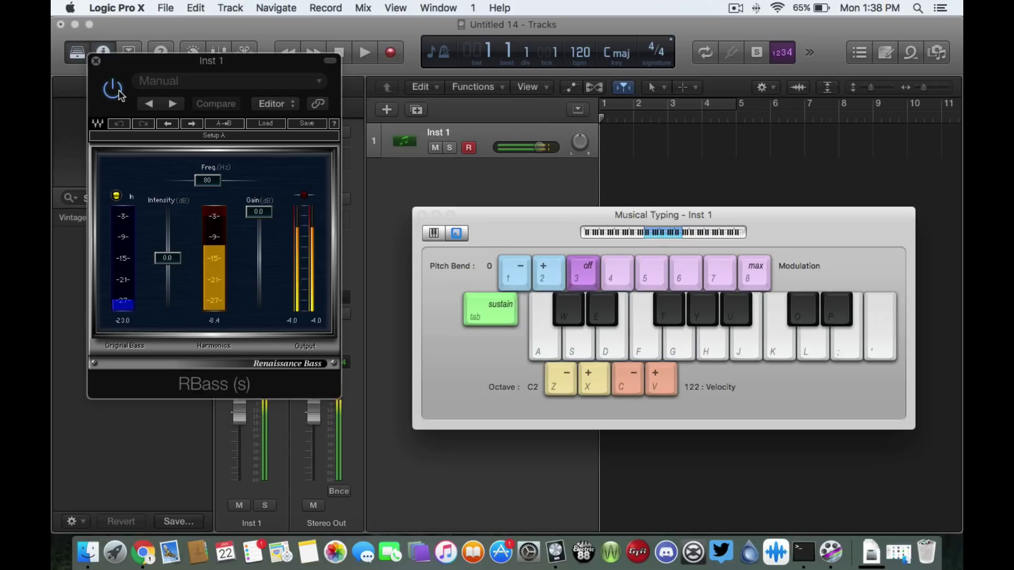
{"action": "key", "text": "z"}
{"action": "key", "text": "d"}
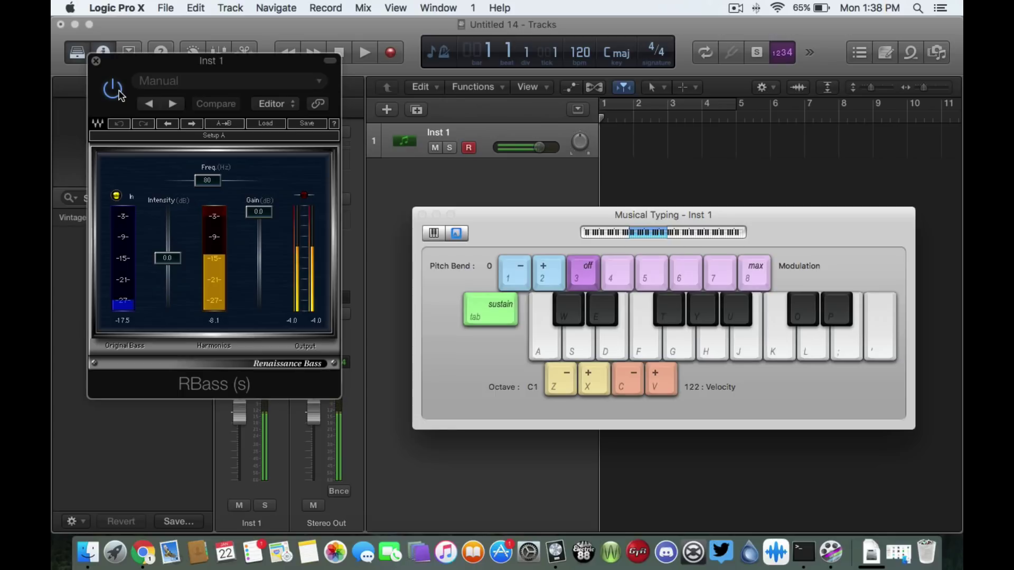
{"action": "key", "text": "z"}
{"action": "key", "text": "s"}
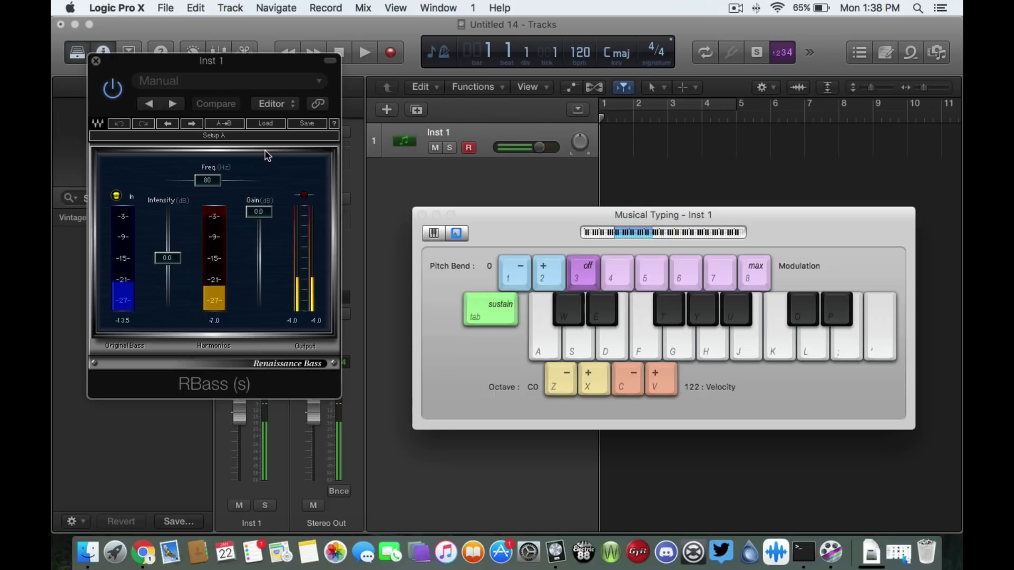
- Audition the RBass-processed sub bass by playing several low notes at octave C0
{"action": "key", "text": "s"}
{"action": "key", "text": "s"}
{"action": "key", "text": "k"}
{"action": "key", "text": "s"}
{"action": "key", "text": "s"}
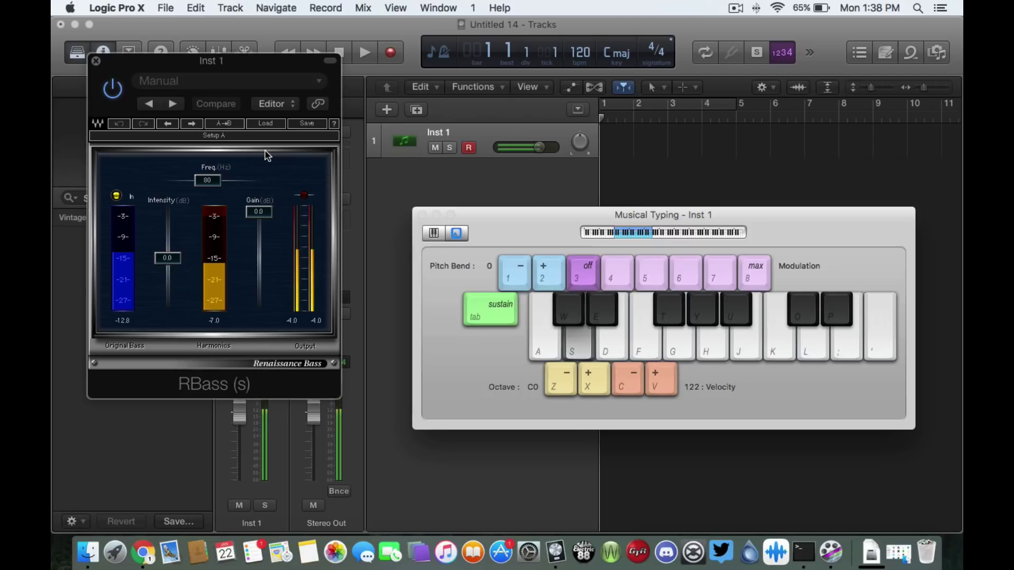
{"action": "key", "text": "d"}
{"action": "key", "text": "k"}
{"action": "key", "text": "d"}
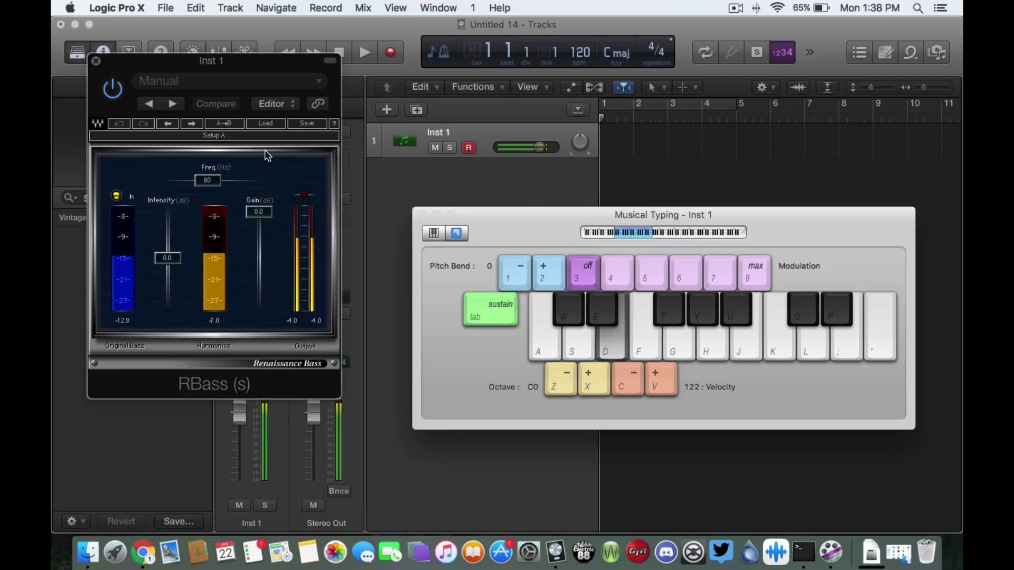
- Lower the RBass frequency to about 58 Hz, play test notes and close the RBass window
{"action": "left_click_drag", "start_coordinate": [207, 180], "coordinate": [197, 181]}
{"action": "key", "text": "d"}
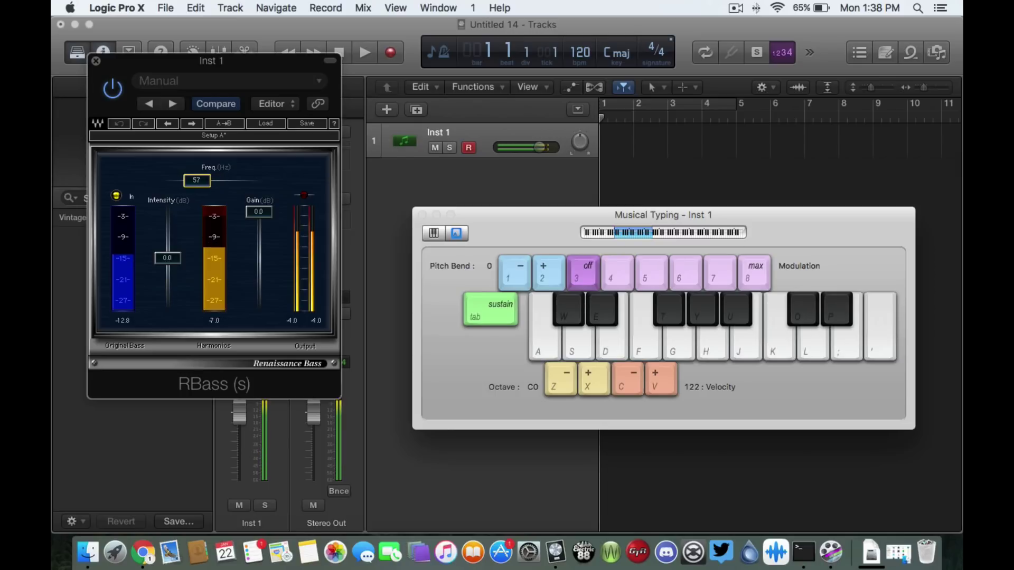
{"action": "key", "text": "d"}
{"action": "key", "text": "g"}
{"action": "key", "text": "a"}
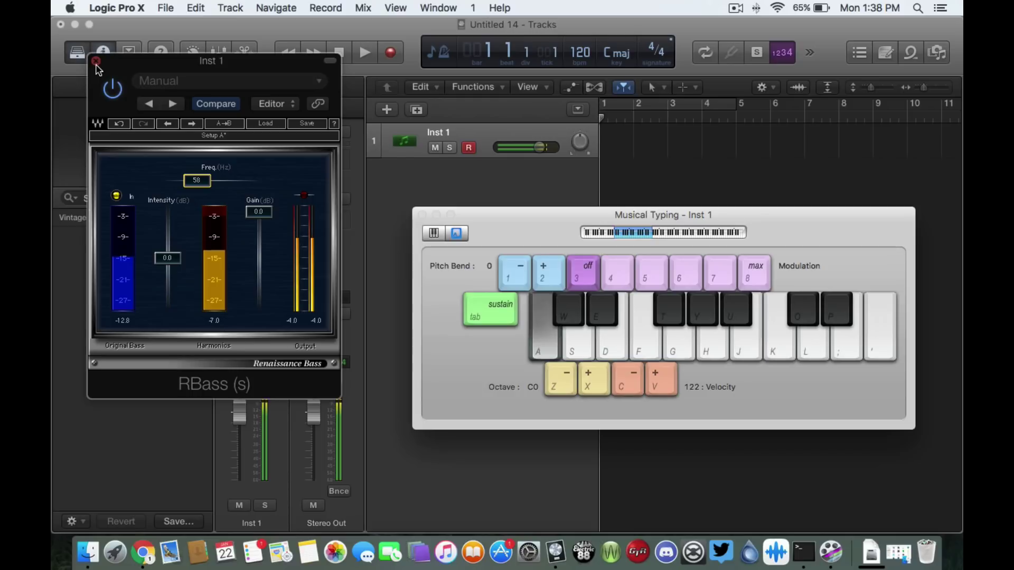
{"action": "key", "text": "d"}
{"action": "key", "text": "d"}
{"action": "left_click", "coordinate": [96, 63]}
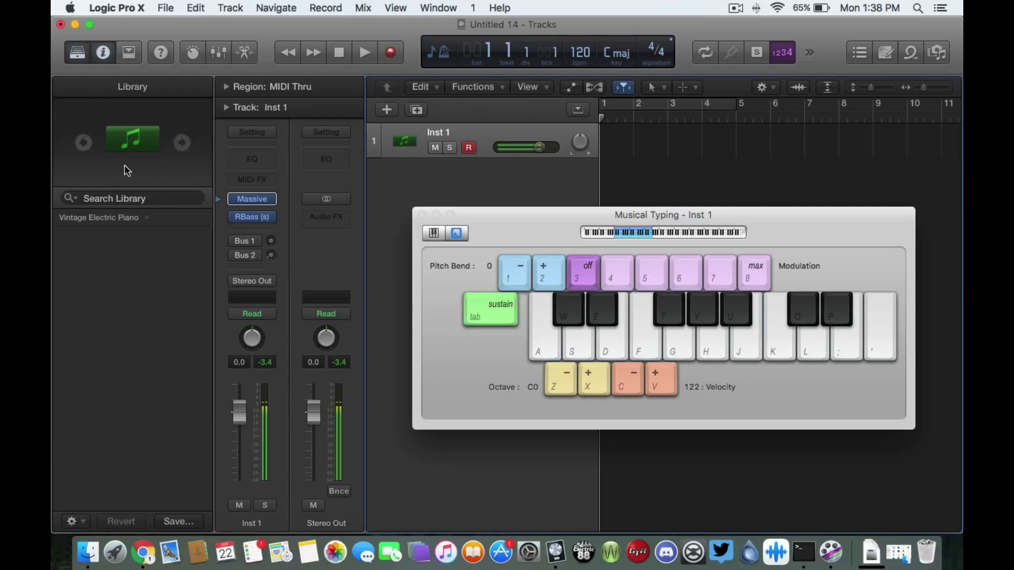
- Insert the Waves LoAir (s) effect after RBass on the Inst 1 channel
{"action": "left_click", "coordinate": [242, 227]}
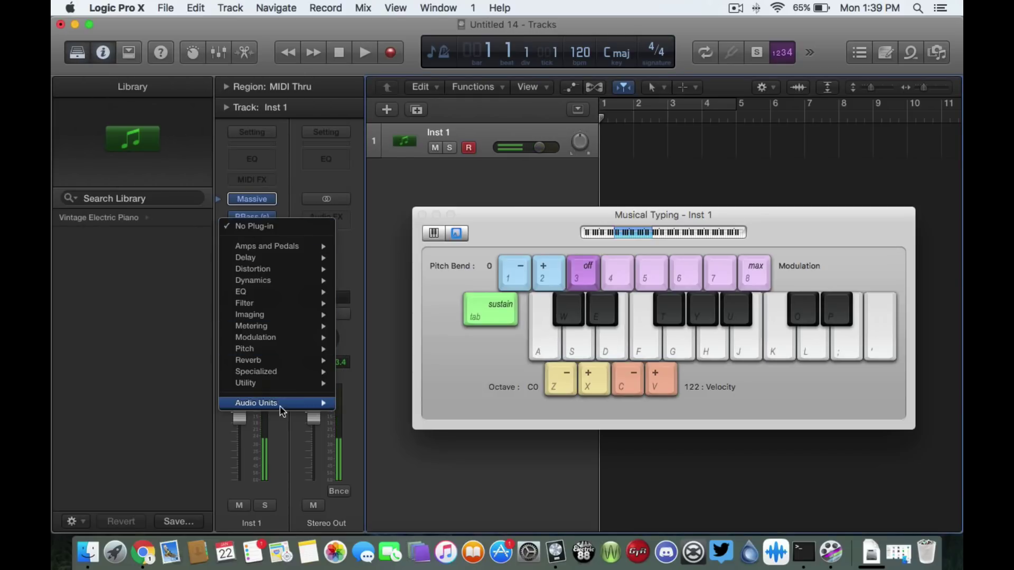
{"action": "mouse_move", "coordinate": [280, 404]}
{"action": "mouse_move", "coordinate": [381, 473]}
{"action": "mouse_move", "coordinate": [481, 461]}
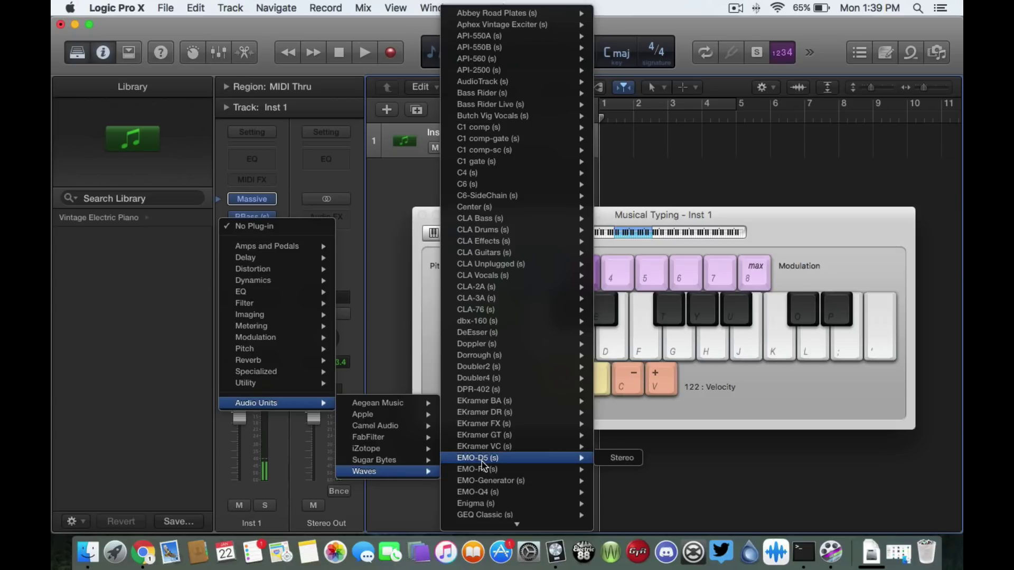
{"action": "scroll", "coordinate": [482, 464], "scroll_direction": "down", "scroll_amount": 10}
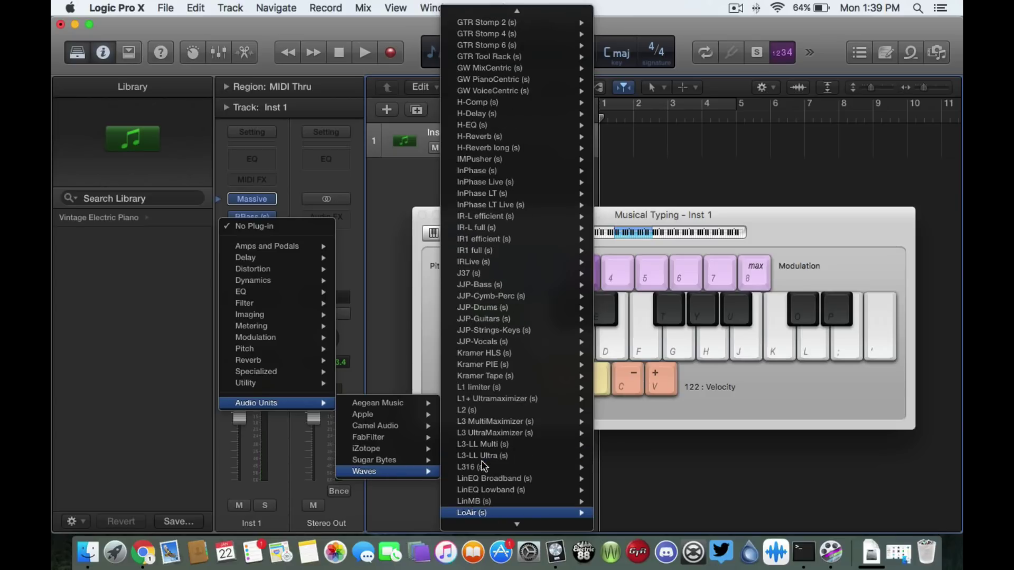
{"action": "key", "text": "Escape"}
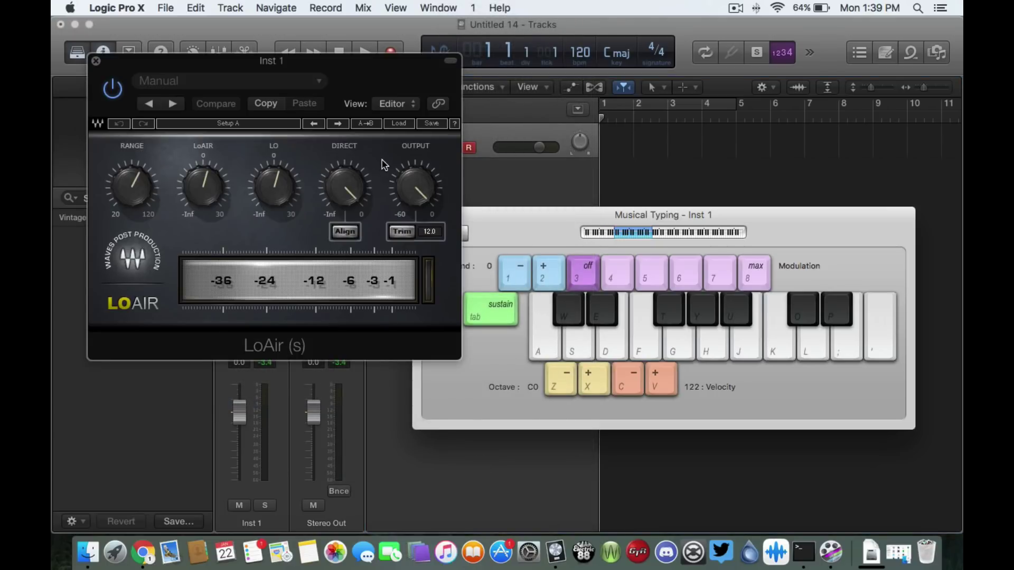
- Load the Sub Harmonic Mastering factory preset in LoAir and play a test note
{"action": "left_click", "coordinate": [399, 124]}
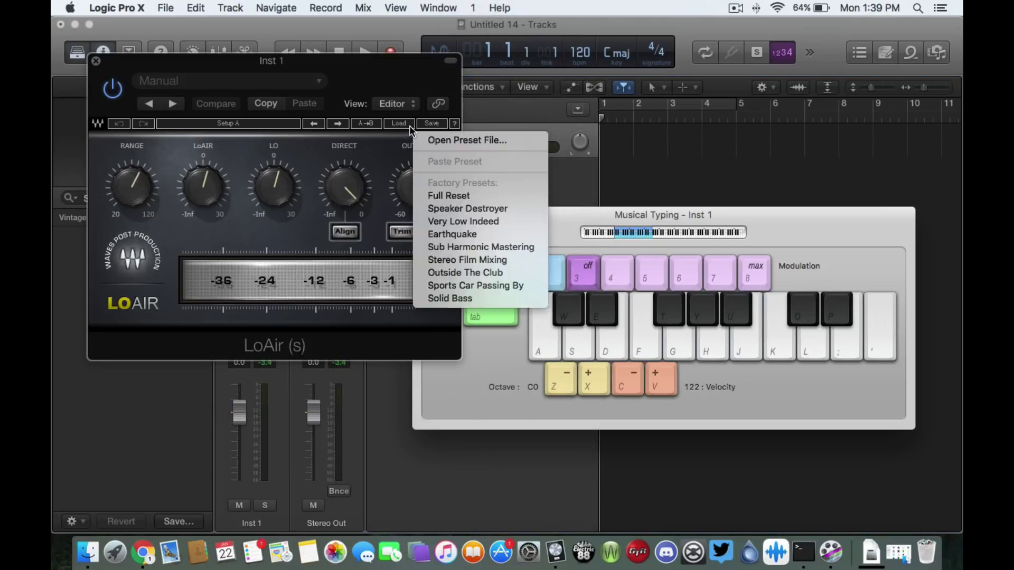
{"action": "left_click", "coordinate": [454, 252]}
{"action": "key", "text": "d"}
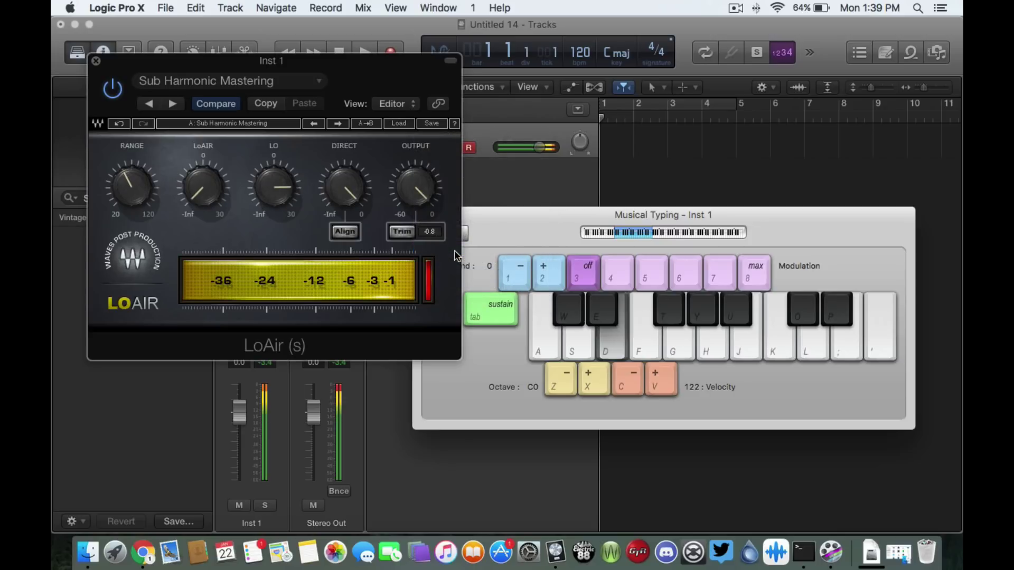
- Trim the LoAir output level repeatedly while playing test notes at octave C0
{"action": "left_click", "coordinate": [410, 236]}
{"action": "key", "text": "d"}
{"action": "key", "text": "d"}
{"action": "key", "text": "d"}
{"action": "key", "text": "d"}
{"action": "key", "text": "d"}
{"action": "left_click", "coordinate": [402, 233]}
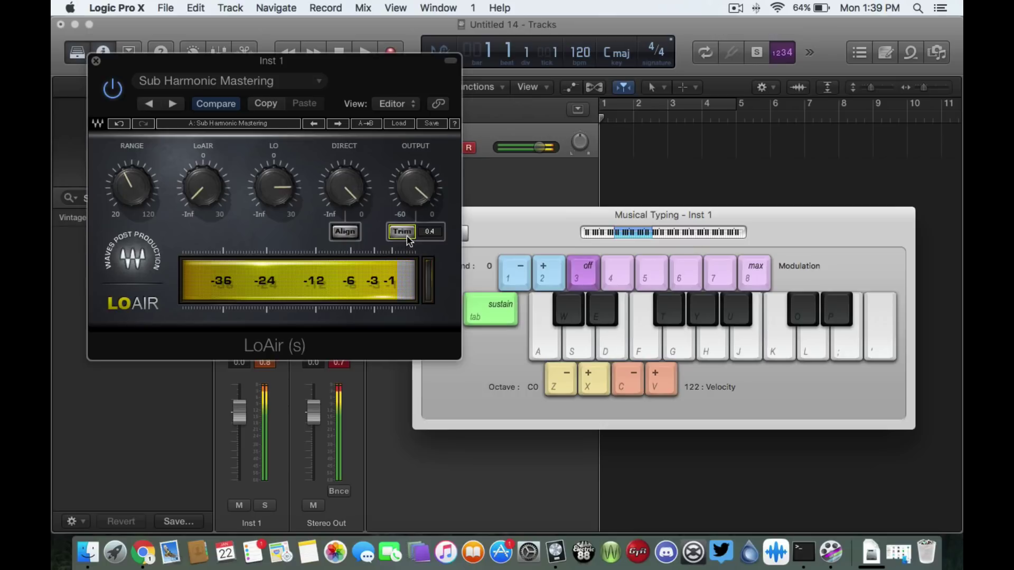
{"action": "key", "text": "d"}
{"action": "key", "text": "s"}
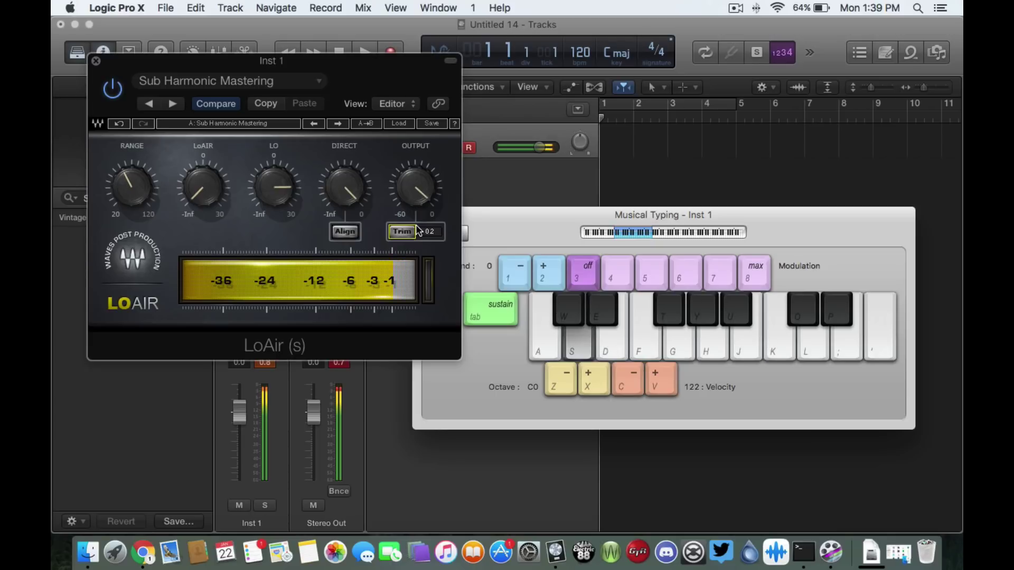
- Raise the typing keyboard to octave C1, audition a descending run of notes through LoAir and close its window
{"action": "key", "text": "x"}
{"action": "key", "text": "k"}
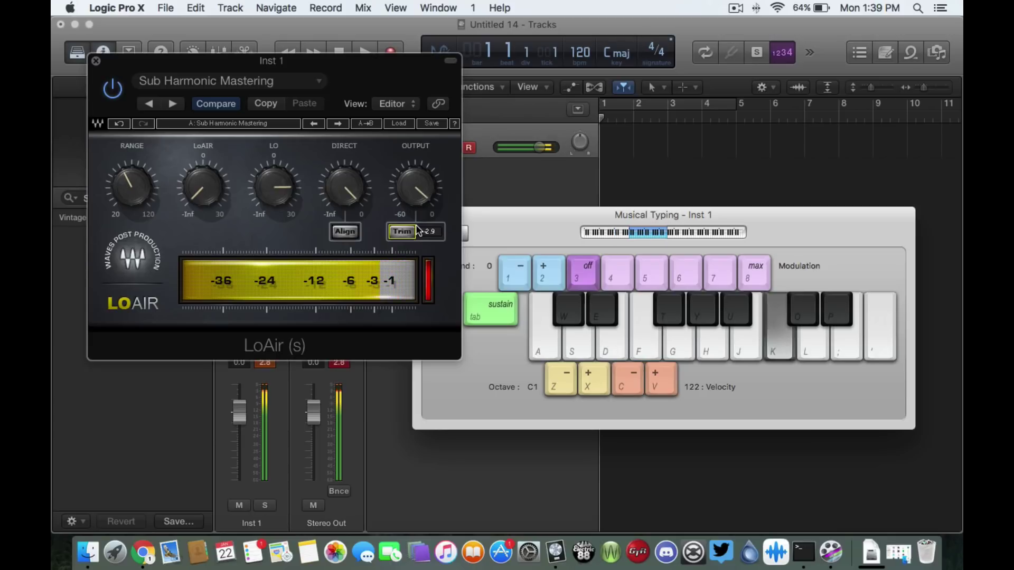
{"action": "key", "text": "j"}
{"action": "key", "text": "h"}
{"action": "key", "text": "g"}
{"action": "key", "text": "d"}
{"action": "key", "text": "a"}
{"action": "key", "text": "s"}
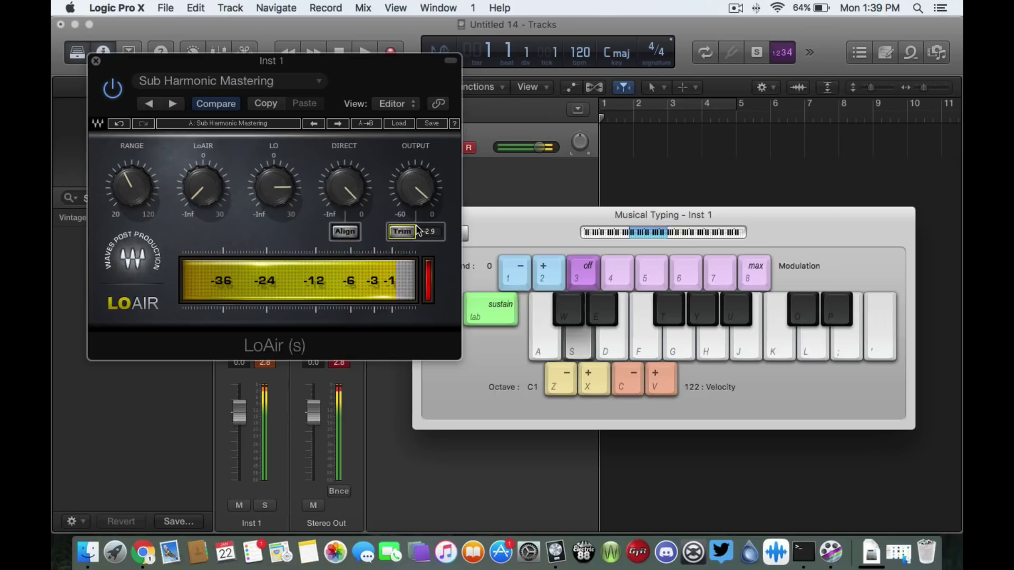
{"action": "left_click", "coordinate": [96, 60]}
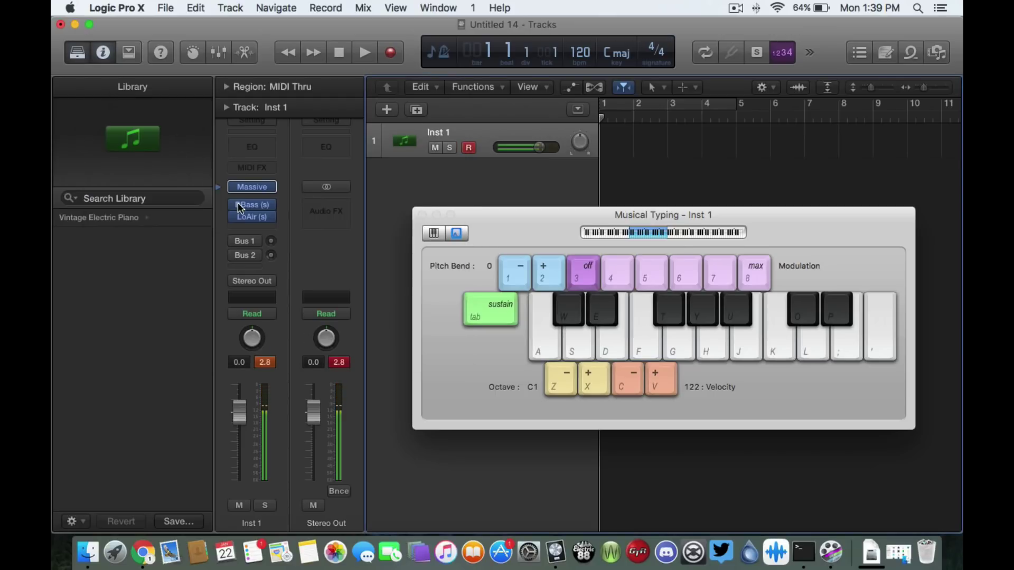
- Insert the Waves C6-SideChain (s) effect after LoAir on the Inst 1 channel
{"action": "left_click", "coordinate": [252, 228]}
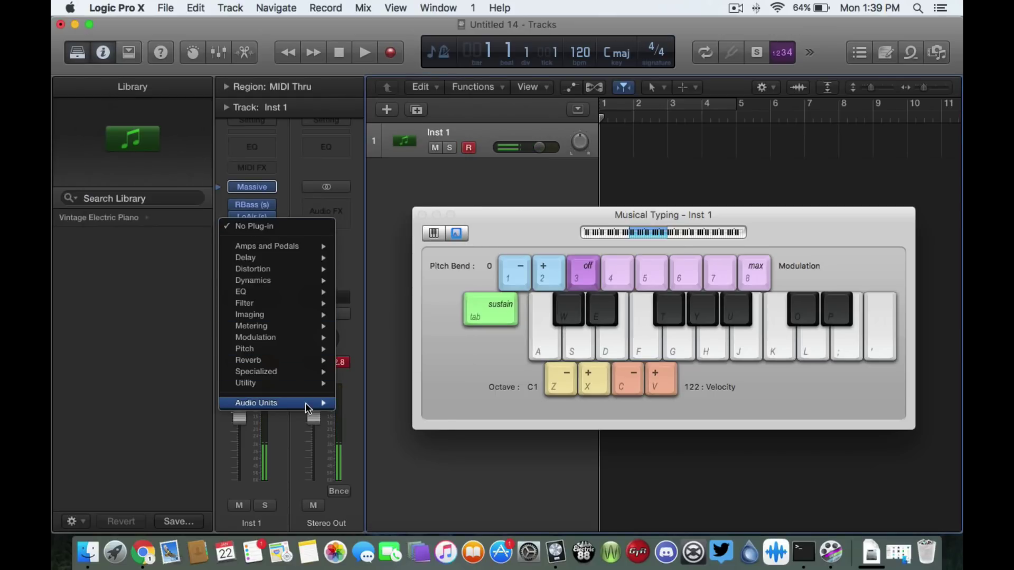
{"action": "mouse_move", "coordinate": [316, 402]}
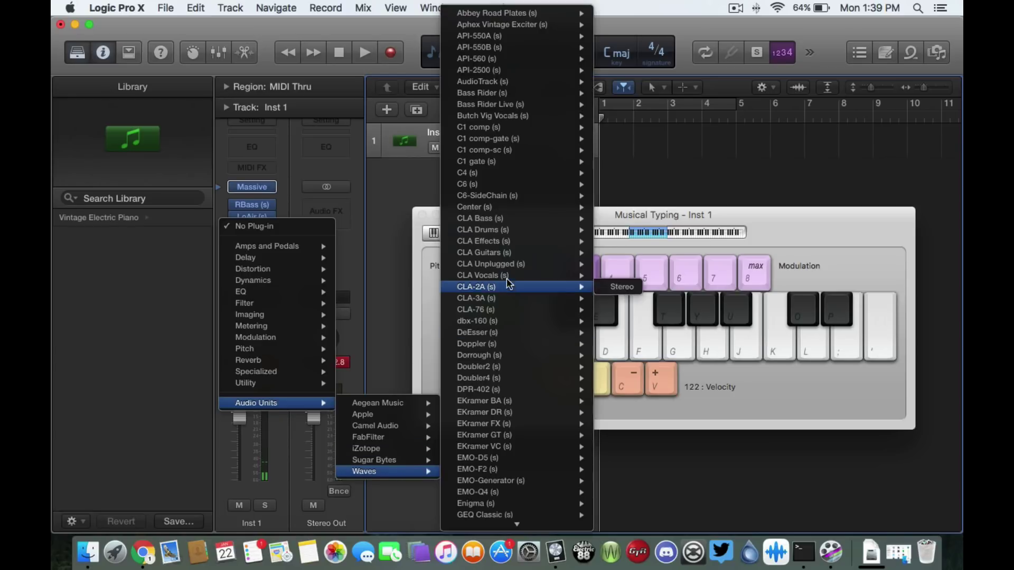
{"action": "mouse_move", "coordinate": [506, 333]}
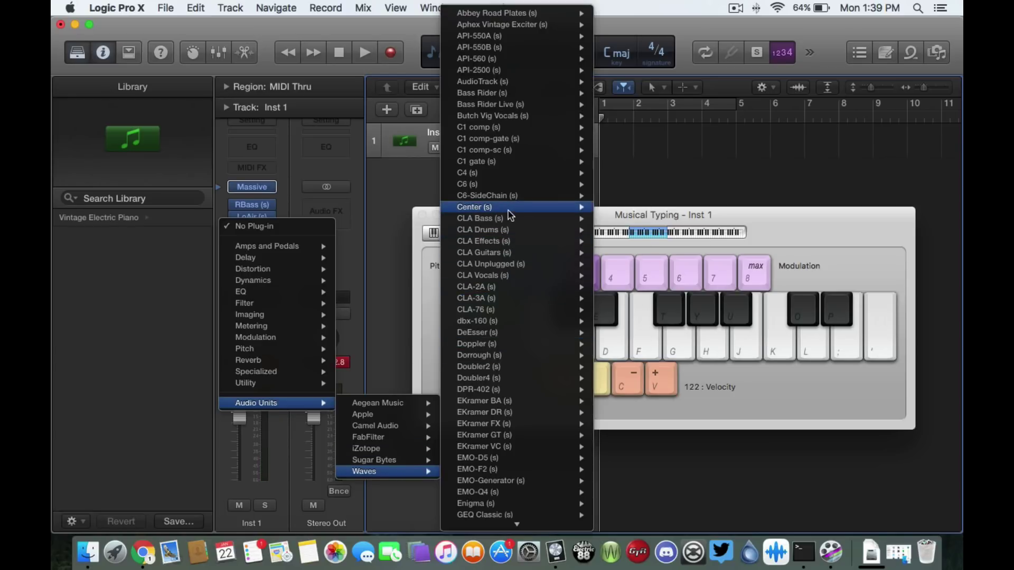
{"action": "left_click", "coordinate": [442, 98]}
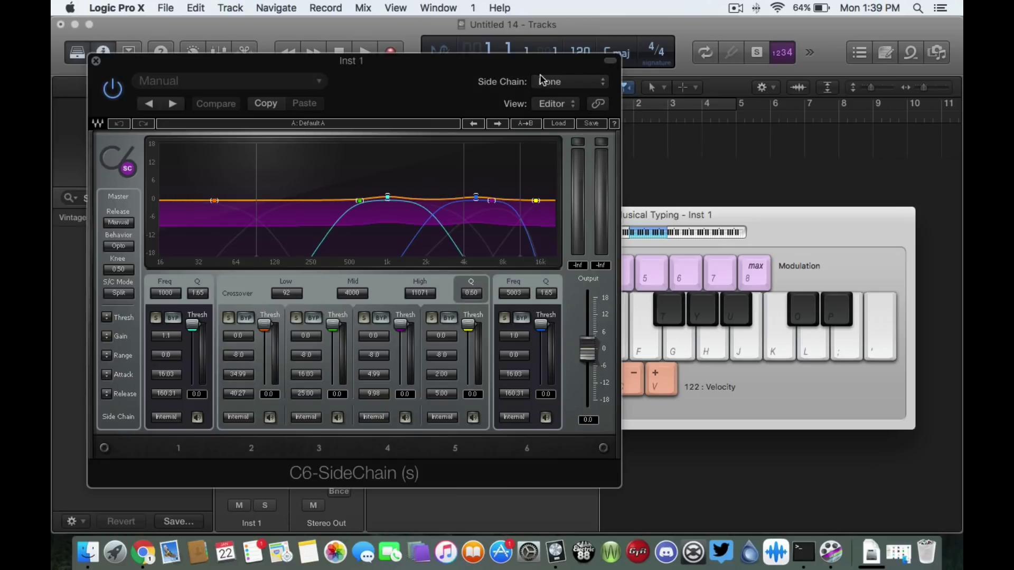
- Check the available side chain sources in C6-SideChain, keep None and reposition the plug-in window
{"action": "left_click", "coordinate": [542, 80]}
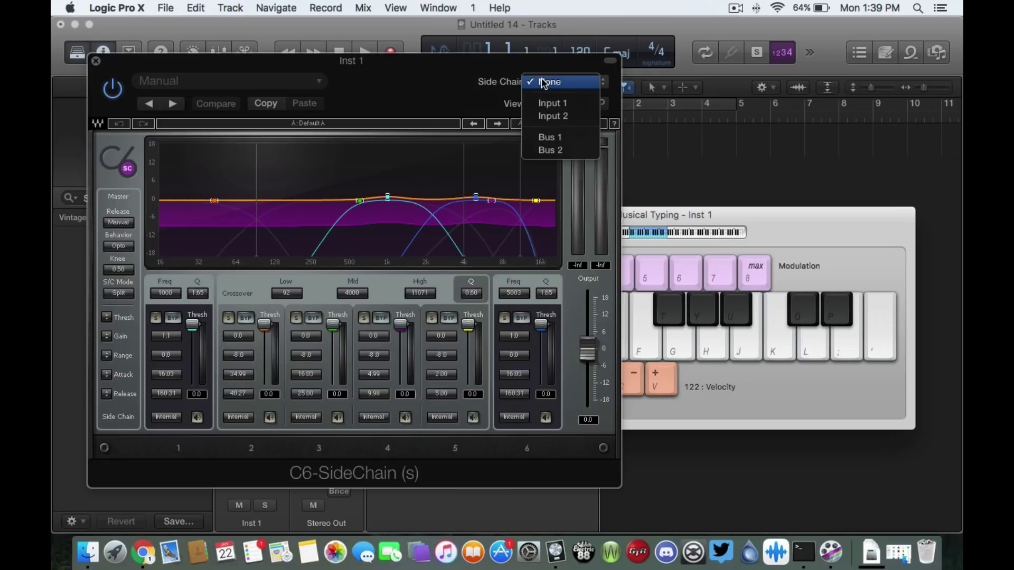
{"action": "left_click", "coordinate": [483, 99]}
{"action": "left_click_drag", "start_coordinate": [481, 72], "coordinate": [517, 159]}
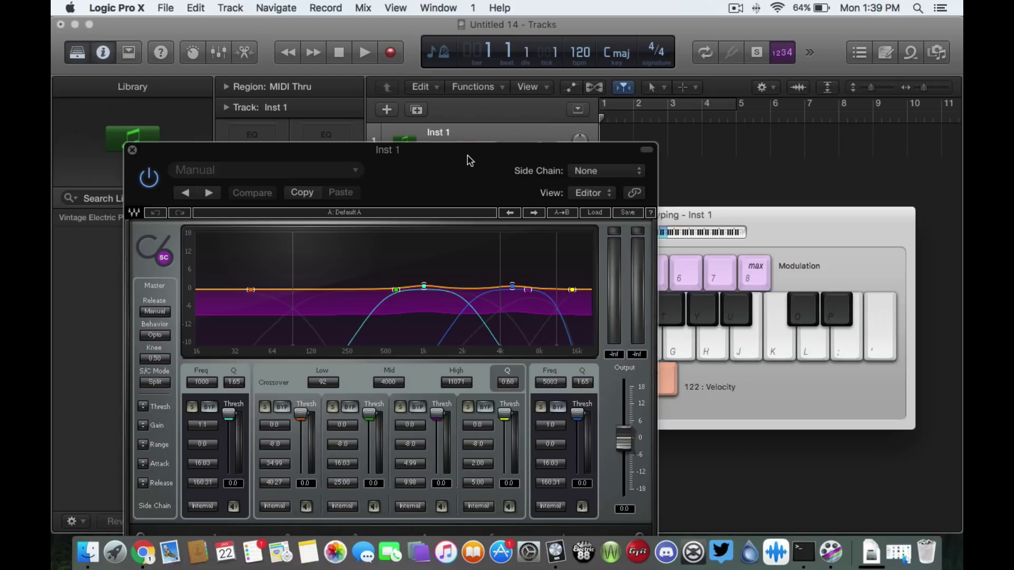
{"action": "left_click_drag", "start_coordinate": [466, 159], "coordinate": [509, 84]}
- Load the Bass C factory preset in C6-SideChain, close its window and play test notes at octave C0
{"action": "left_click", "coordinate": [611, 132]}
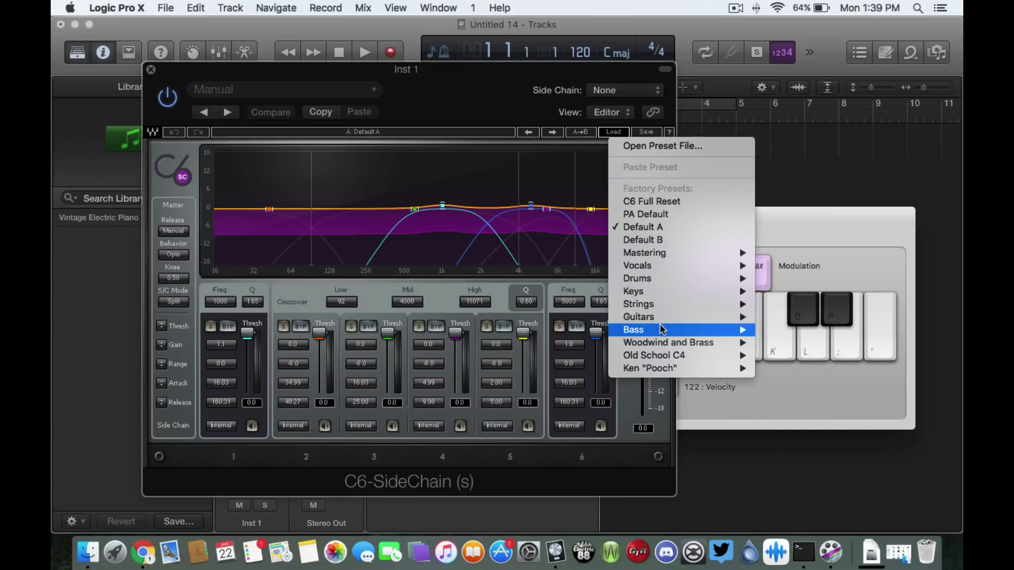
{"action": "mouse_move", "coordinate": [661, 329]}
{"action": "left_click", "coordinate": [807, 354]}
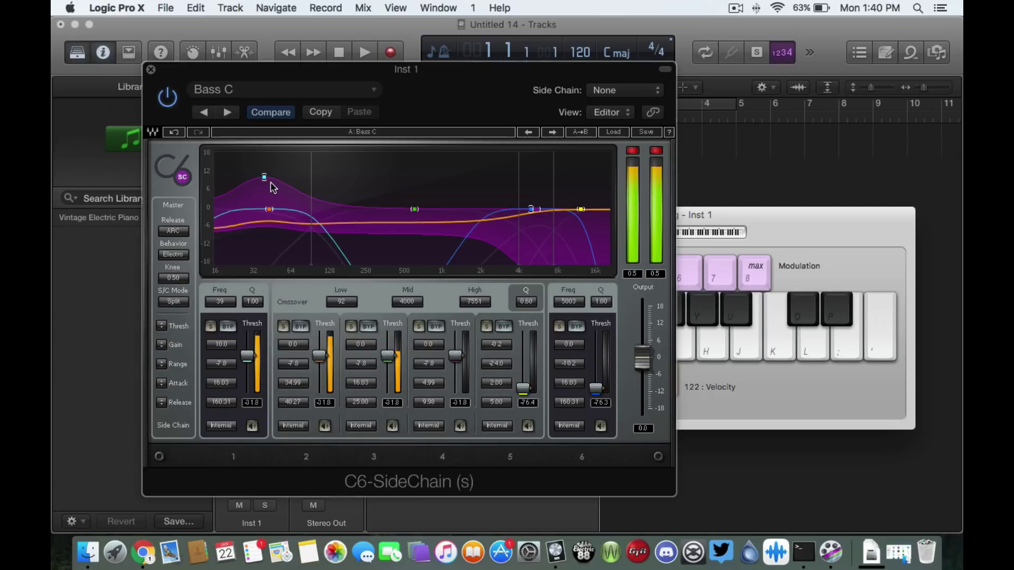
{"action": "left_click", "coordinate": [151, 70]}
{"action": "key", "text": "s"}
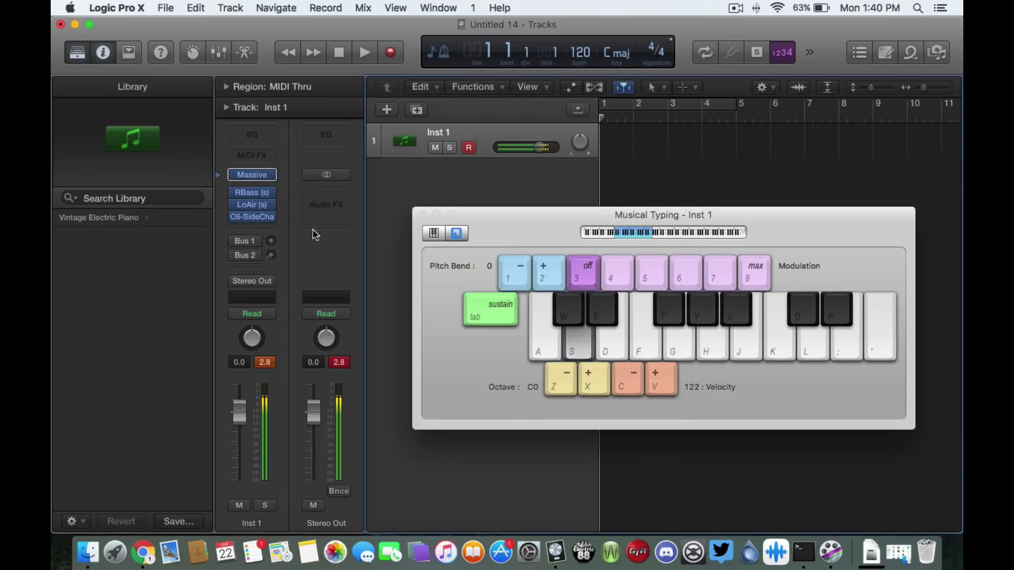
{"action": "key", "text": "s"}
{"action": "key", "text": "s"}
- Insert the Camel Audio CamelCrusher effect on the Inst 1 channel and move its window clear of the channel strips
{"action": "left_click", "coordinate": [267, 226]}
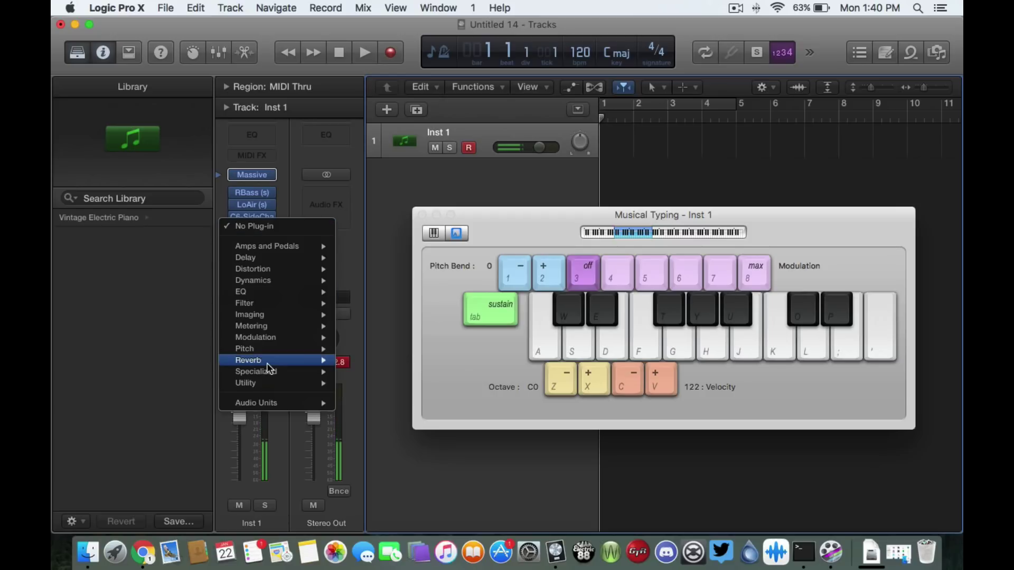
{"action": "mouse_move", "coordinate": [270, 404]}
{"action": "mouse_move", "coordinate": [361, 427]}
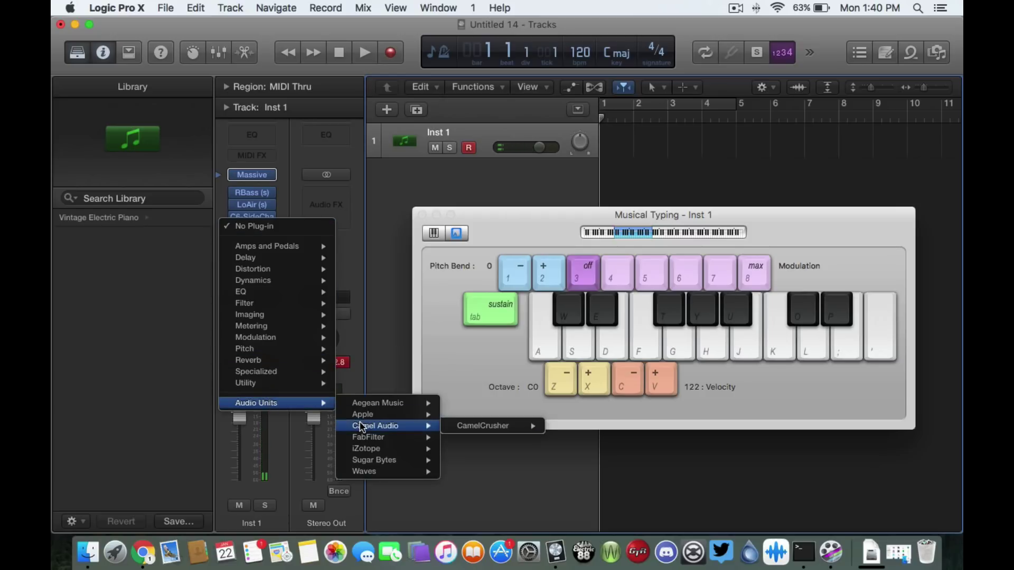
{"action": "left_click", "coordinate": [478, 426]}
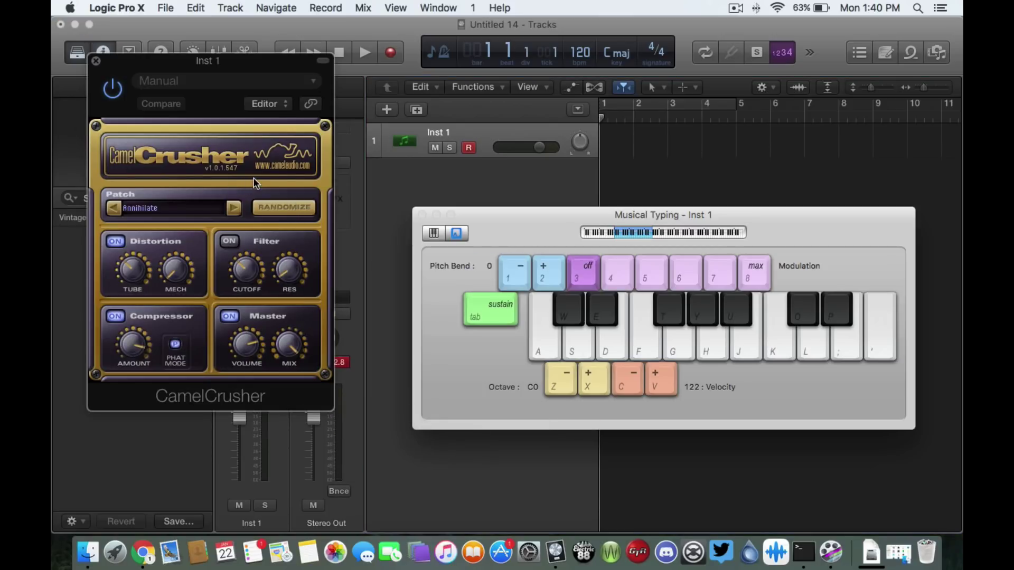
{"action": "left_click_drag", "start_coordinate": [219, 73], "coordinate": [567, 111]}
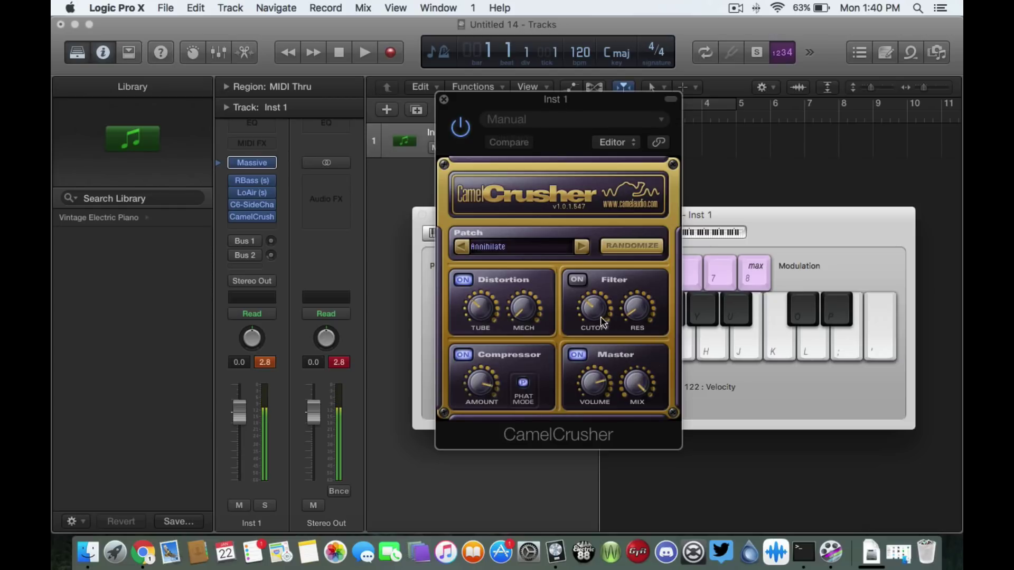
- Enable CamelCrusher's filter, lower its cutoff, raise the resonance to about midway and reduce the master mix
{"action": "left_click", "coordinate": [582, 281]}
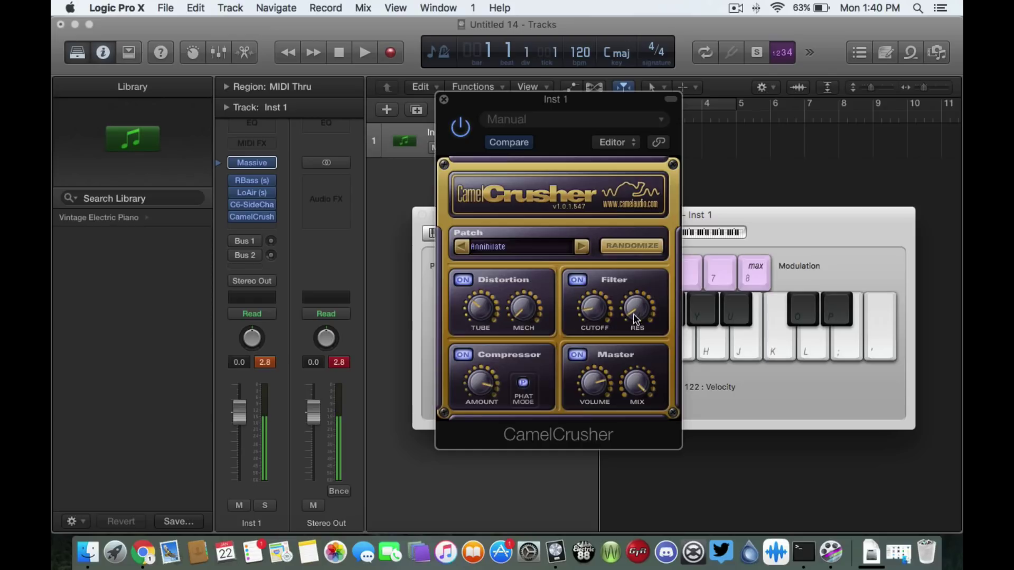
{"action": "left_click_drag", "start_coordinate": [635, 319], "coordinate": [651, 256]}
{"action": "scroll", "coordinate": [640, 520], "scroll_direction": "left", "scroll_amount": 1}
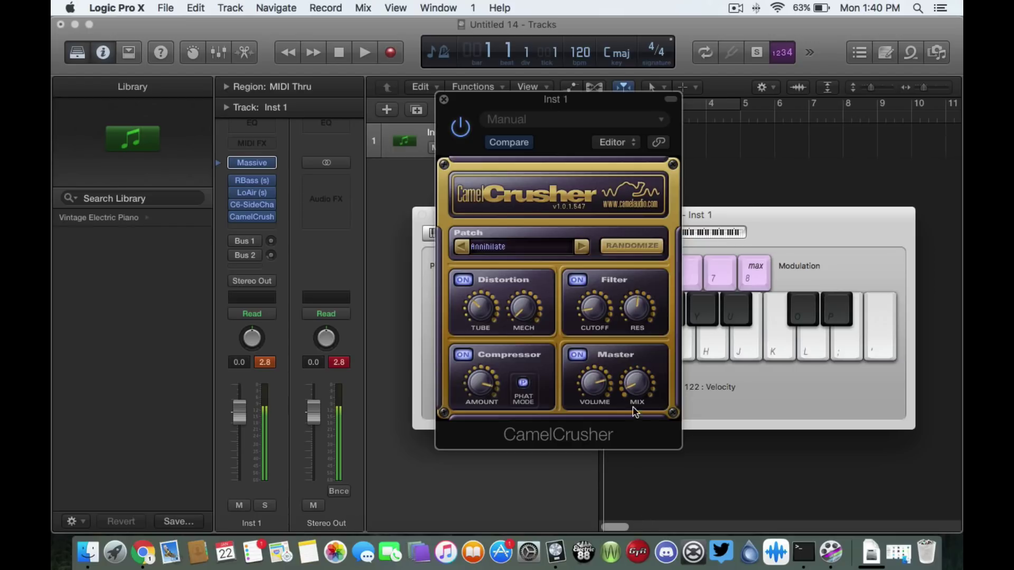
- Bring Musical Typing to the front and raise the note velocity to 127
{"action": "left_click", "coordinate": [731, 390]}
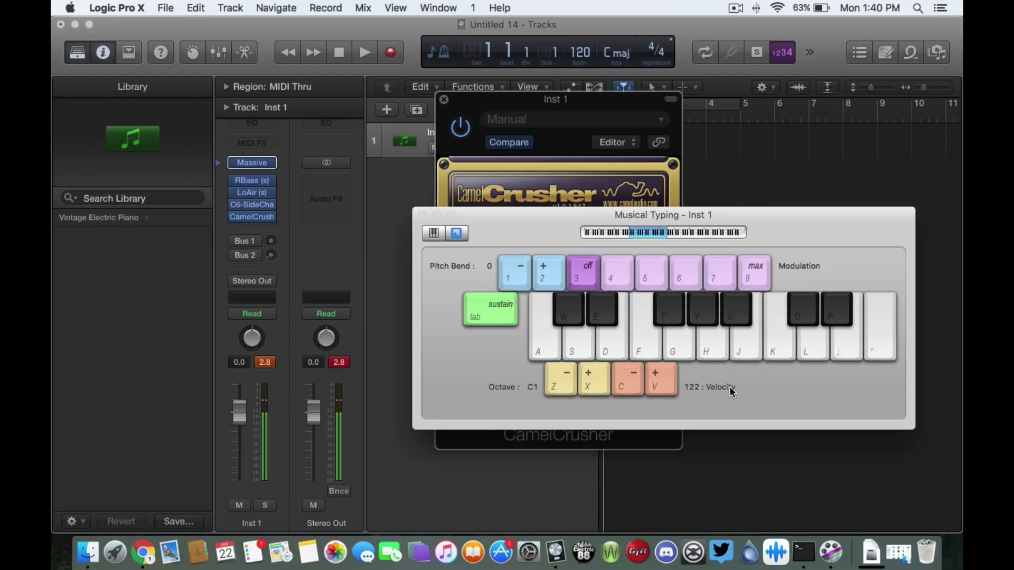
{"action": "key", "text": "c"}
{"action": "key", "text": "v"}
{"action": "key", "text": "v"}
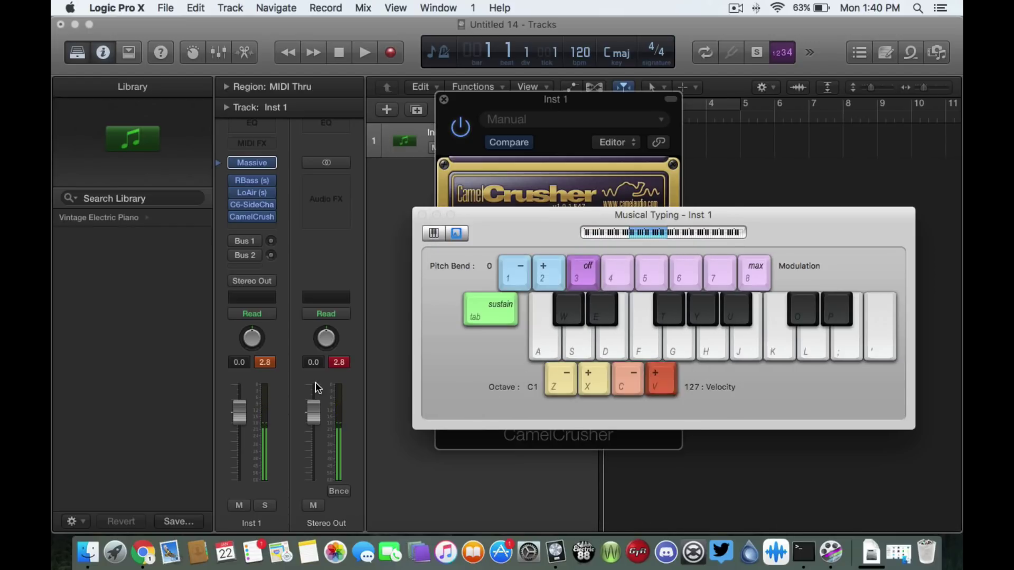
- Audition the full effect chain with several notes at octave C1 and return to the CamelCrusher window
{"action": "key", "text": "s"}
{"action": "key", "text": "s"}
{"action": "key", "text": "f"}
{"action": "key", "text": "a"}
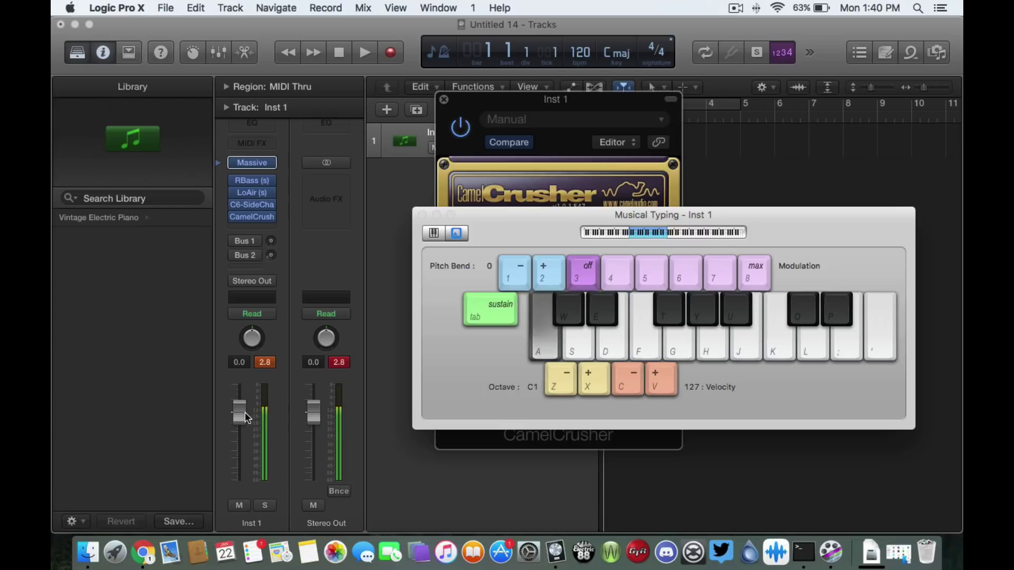
{"action": "key", "text": "s"}
{"action": "key", "text": "d"}
{"action": "left_click", "coordinate": [565, 205]}
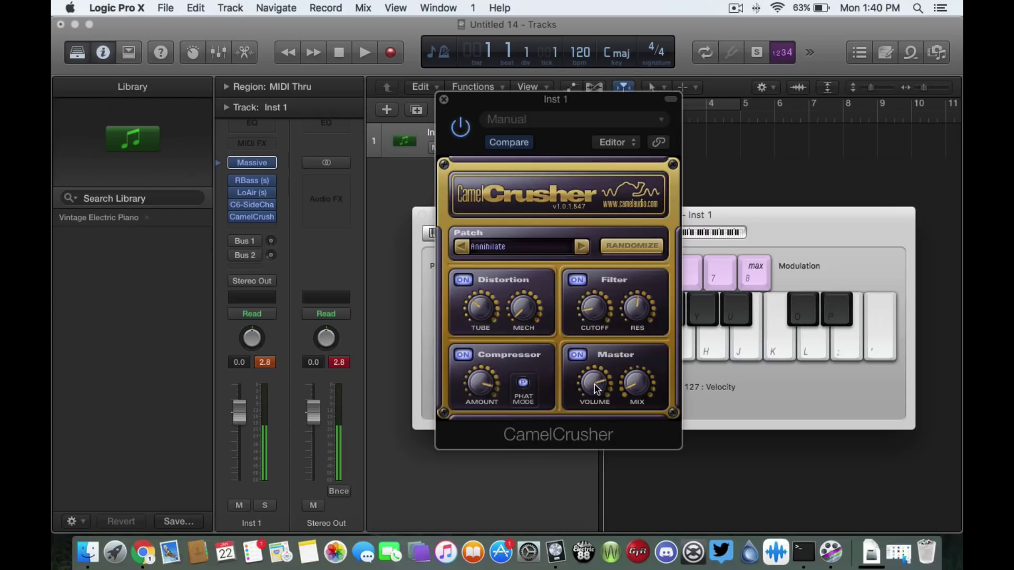
- Raise CamelCrusher's master volume to maximum while sounding a test note, and close the plug-in window
{"action": "key", "text": "s"}
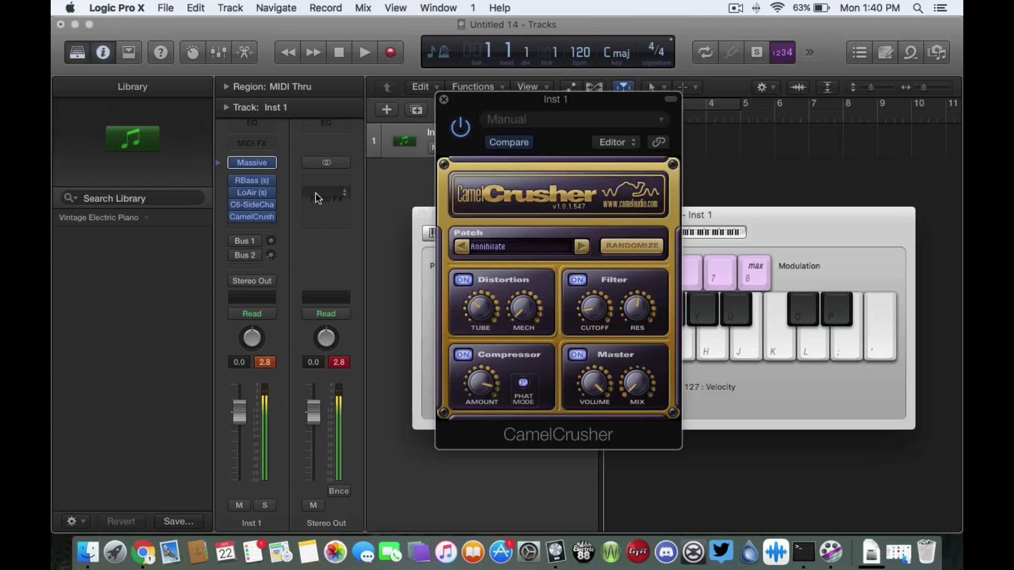
{"action": "left_click", "coordinate": [443, 99]}
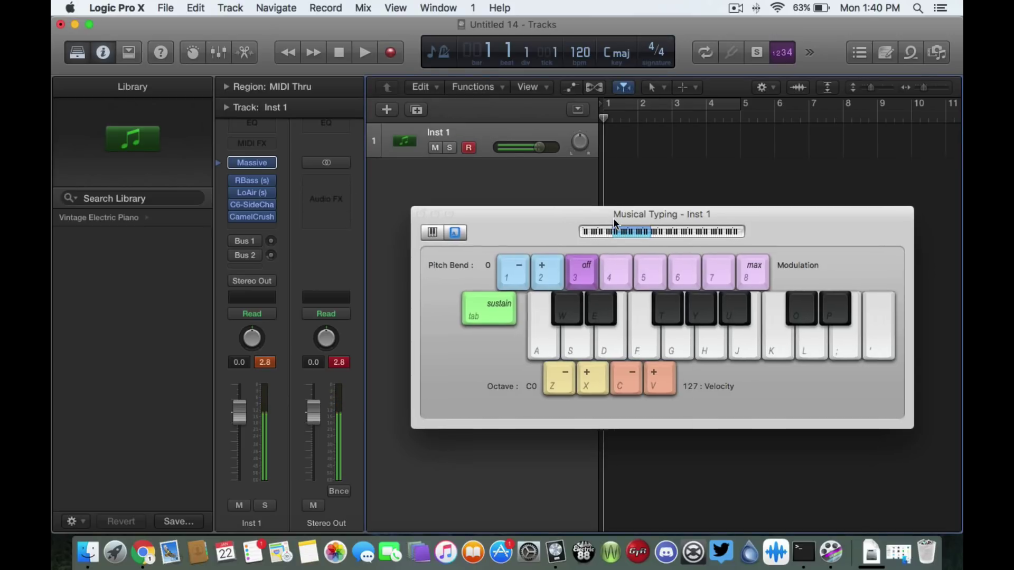
- Audition the processed bass with notes at octave C1 in Musical Typing, and return the octave to C0
{"action": "left_click_drag", "start_coordinate": [614, 219], "coordinate": [573, 211]}
{"action": "key", "text": "x"}
{"action": "key", "text": "s"}
{"action": "key", "text": "a"}
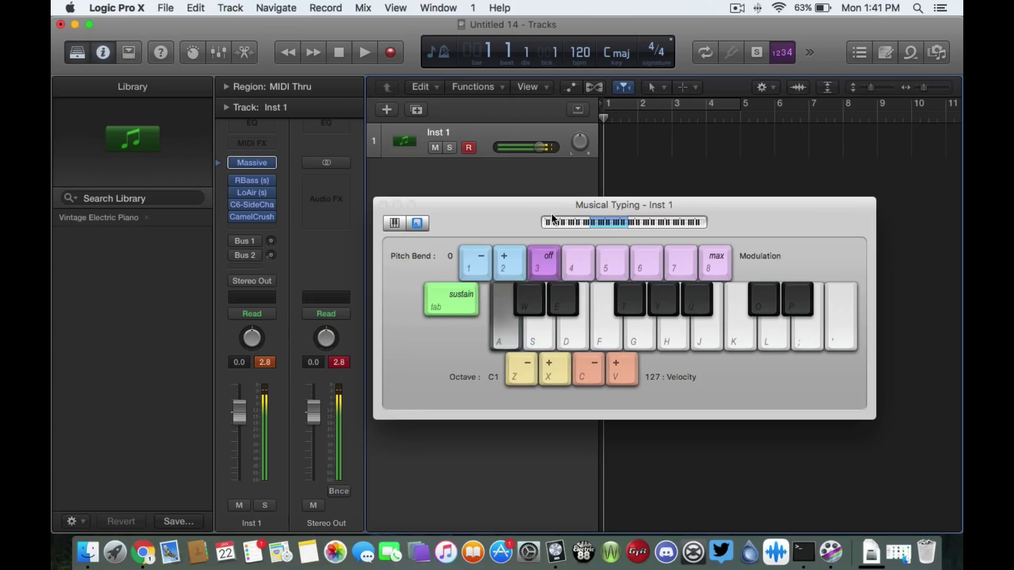
{"action": "key", "text": "z"}
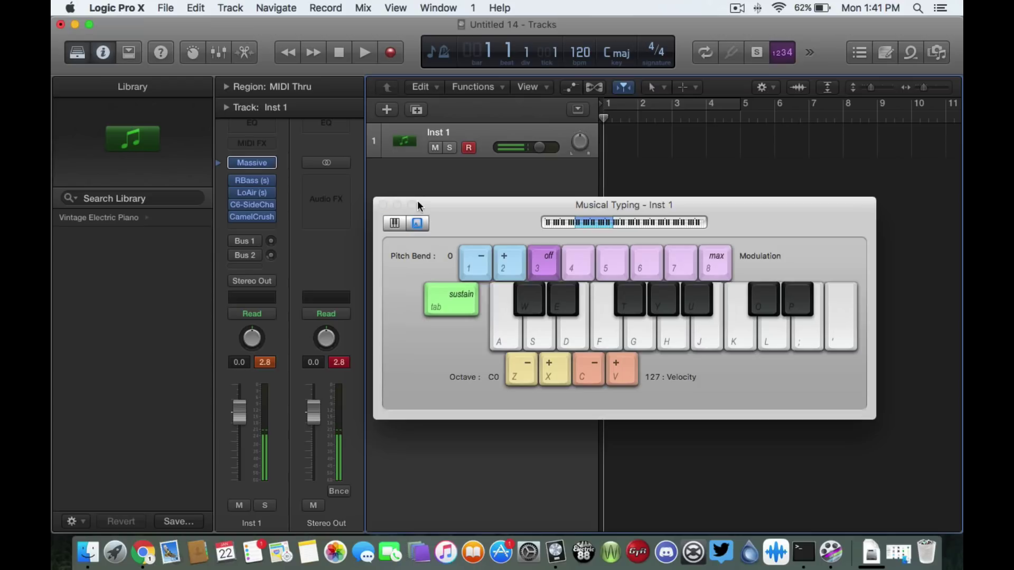
{"action": "left_click_drag", "start_coordinate": [446, 222], "coordinate": [437, 230]}
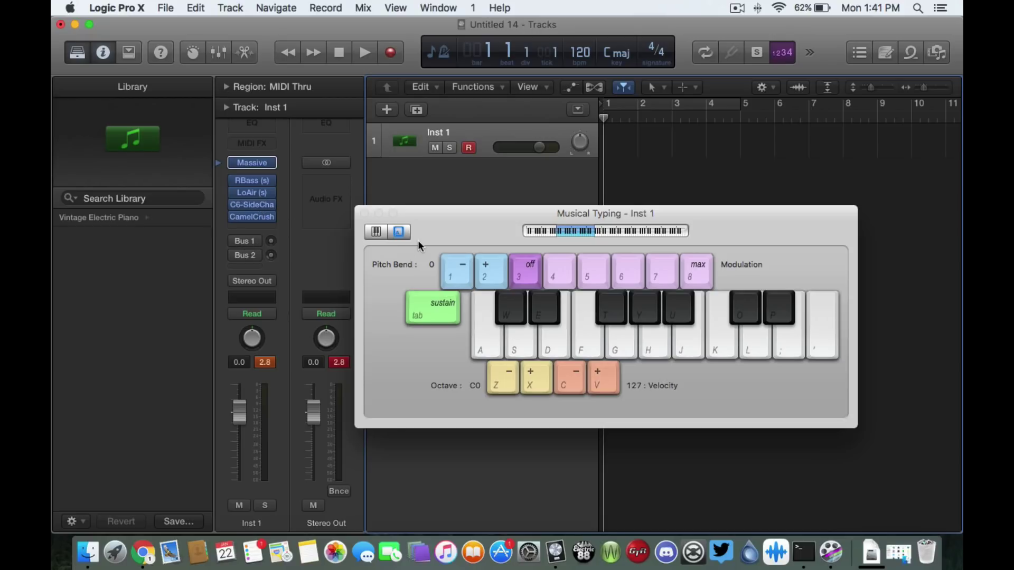
{"action": "left_click_drag", "start_coordinate": [419, 246], "coordinate": [360, 255]}
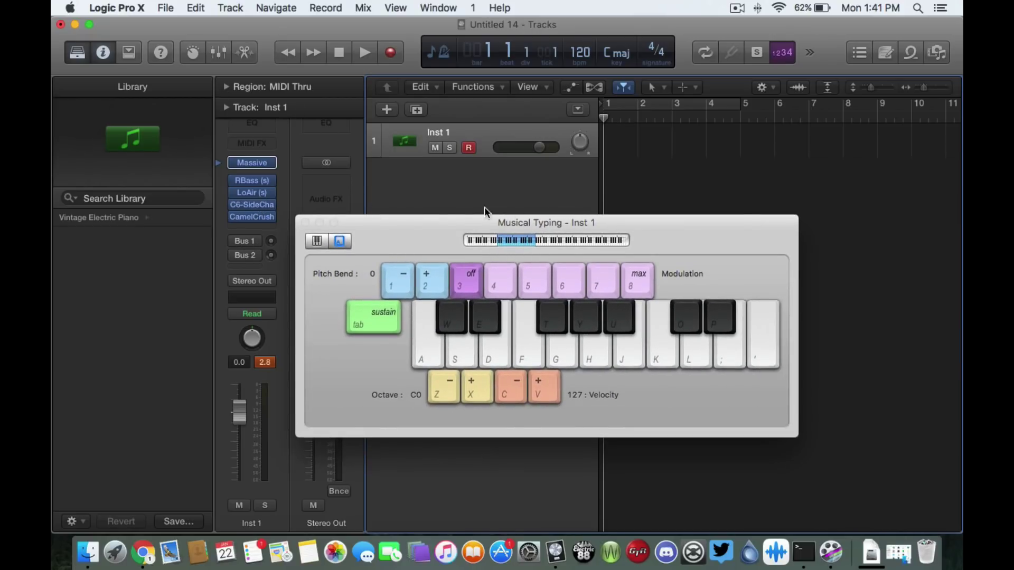
{"action": "left_click_drag", "start_coordinate": [422, 225], "coordinate": [509, 216]}
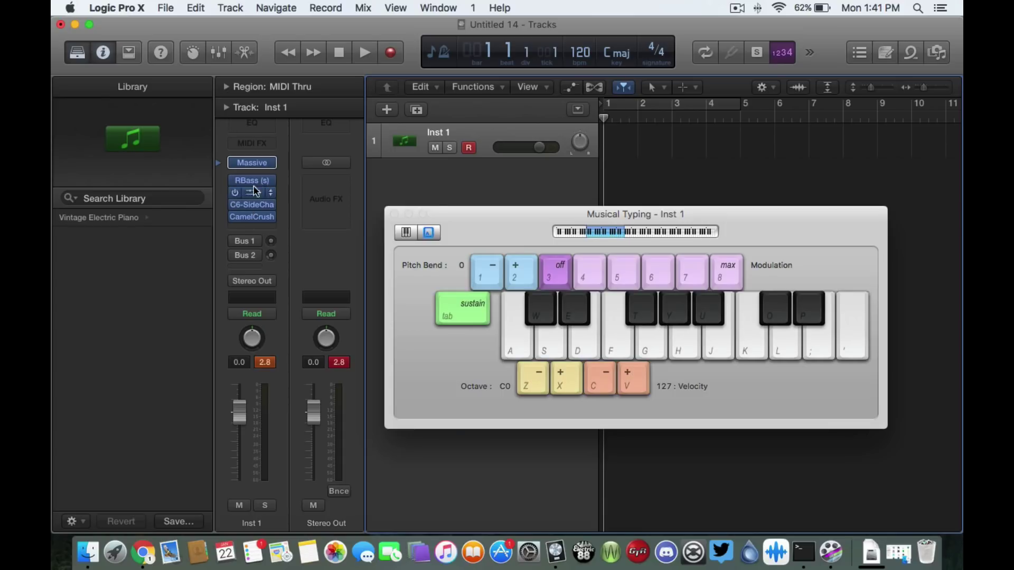
- Insert the stereo Waves Bass Rider Live effect after CamelCrusher on the Inst 1 channel
{"action": "left_click", "coordinate": [252, 228]}
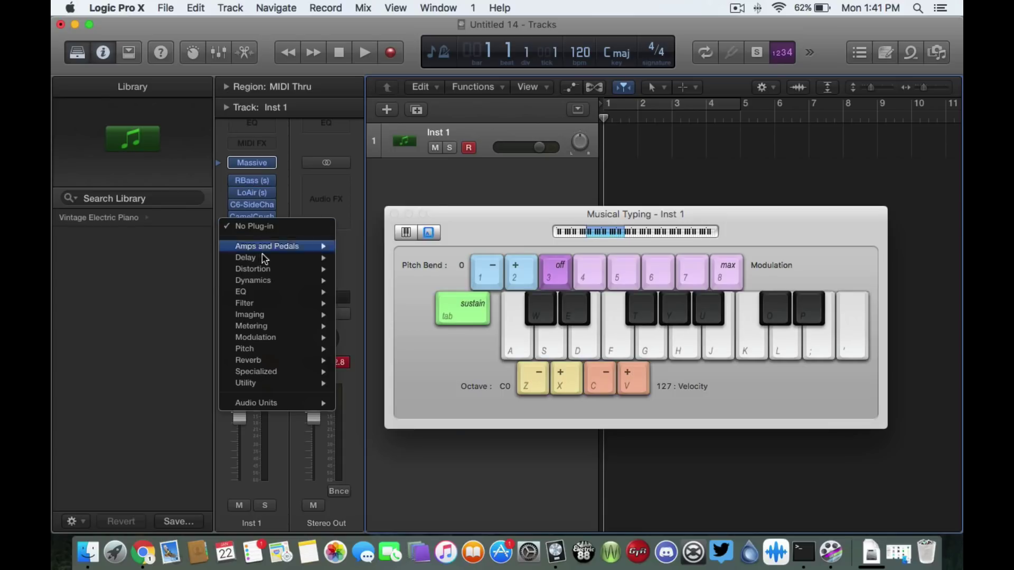
{"action": "mouse_move", "coordinate": [272, 403]}
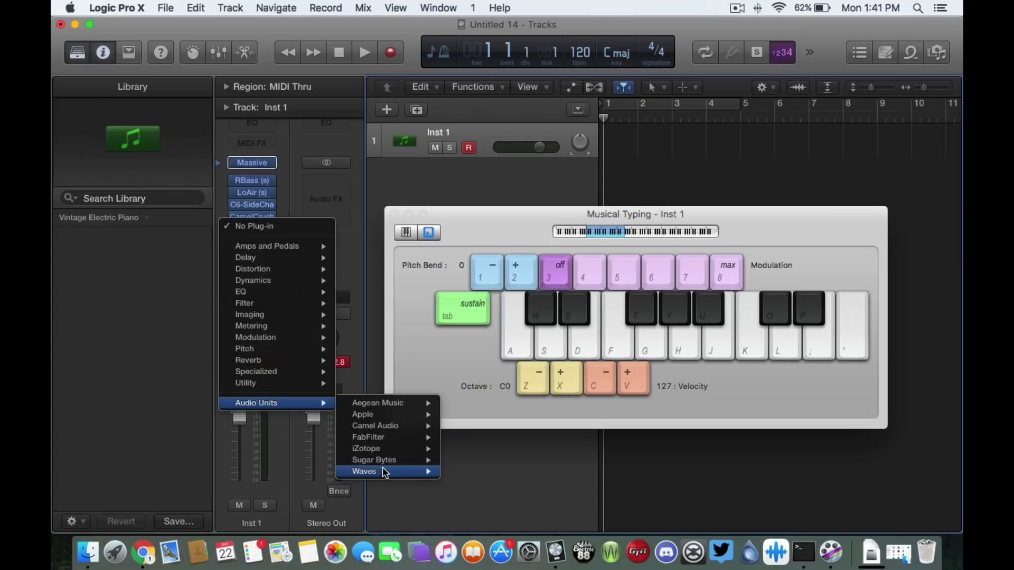
{"action": "mouse_move", "coordinate": [398, 474]}
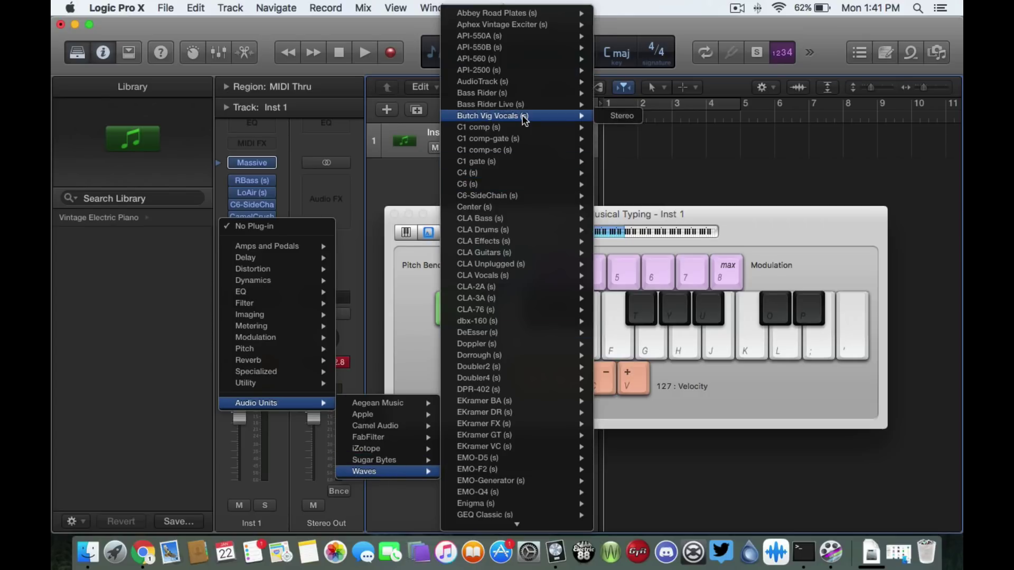
{"action": "left_click", "coordinate": [526, 111]}
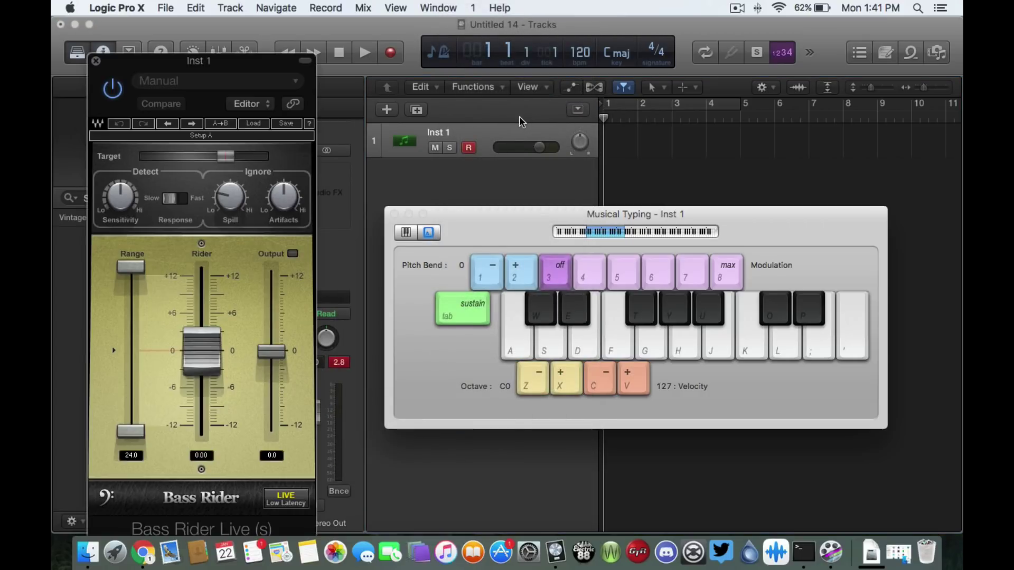
- Play a series of notes at octave C0 to check how Bass Rider's level riding responds to the bass
{"action": "key", "text": "d"}
{"action": "key", "text": "d"}
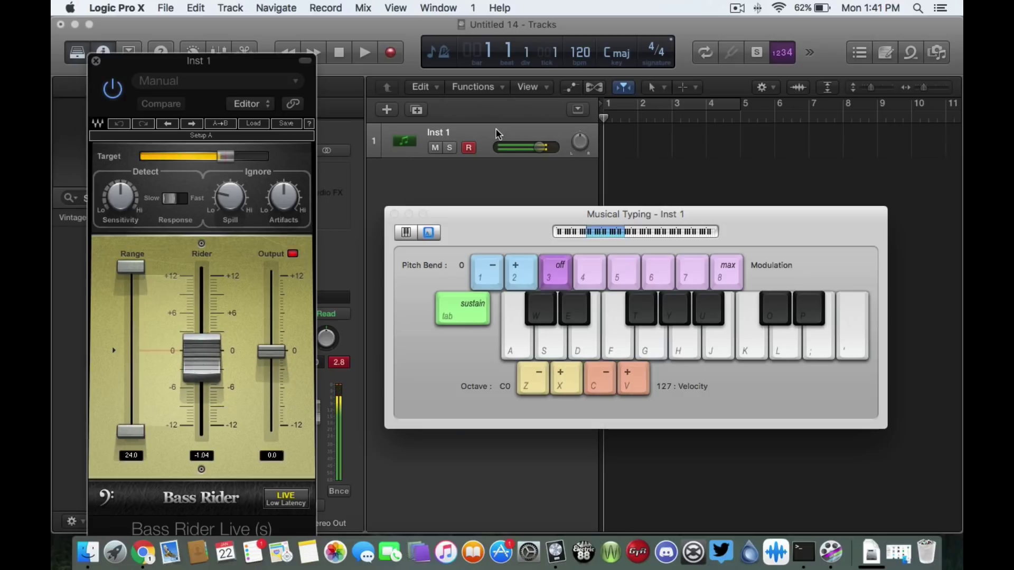
{"action": "key", "text": "d"}
{"action": "key", "text": "d"}
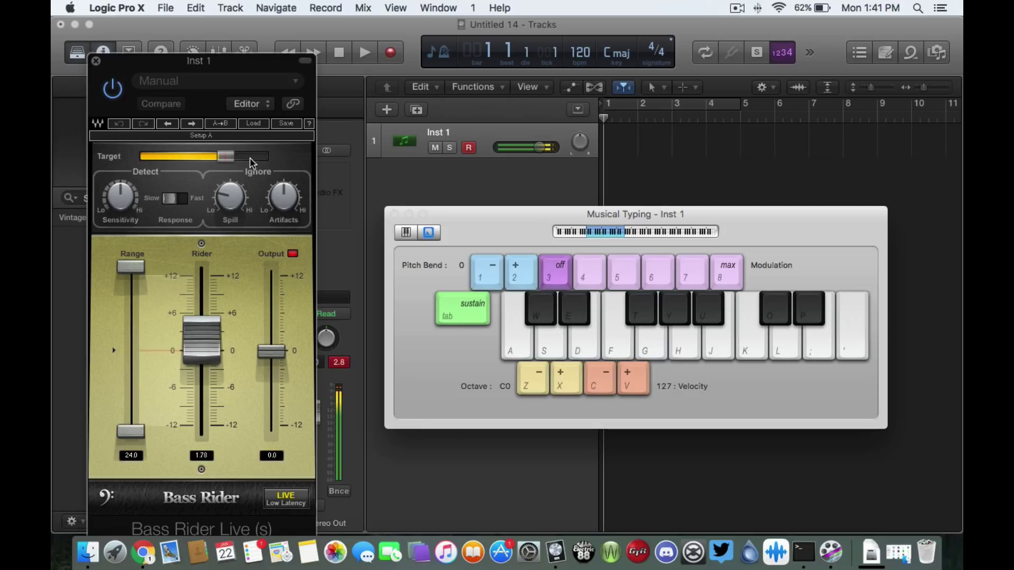
{"action": "key", "text": "s"}
{"action": "key", "text": "a"}
{"action": "key", "text": "g"}
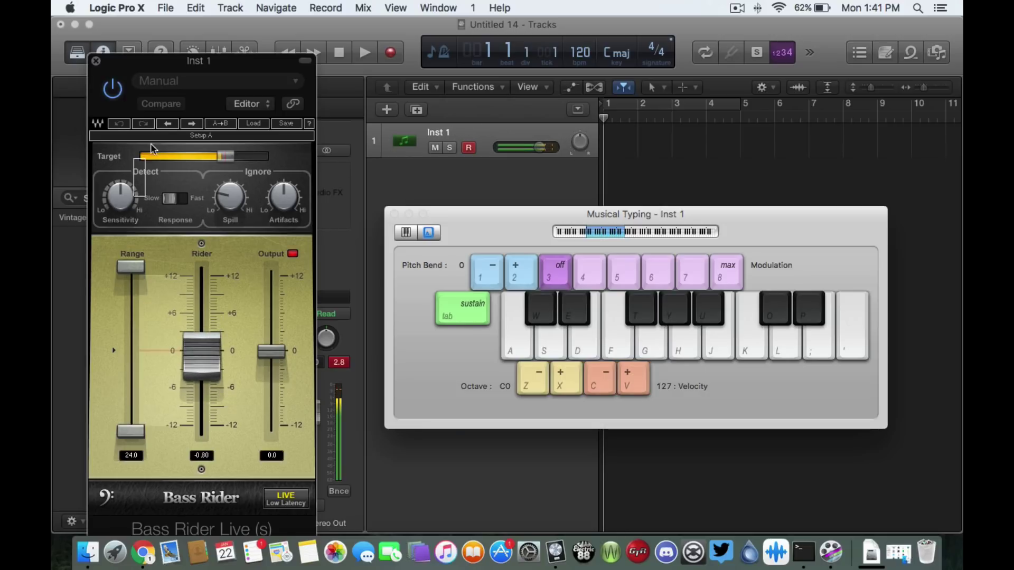
- Raise Bass Rider's detect Sensitivity to maximum and audition more notes at octave C0
{"action": "left_click_drag", "start_coordinate": [121, 197], "coordinate": [120, 186]}
{"action": "key", "text": "f"}
{"action": "key", "text": "s"}
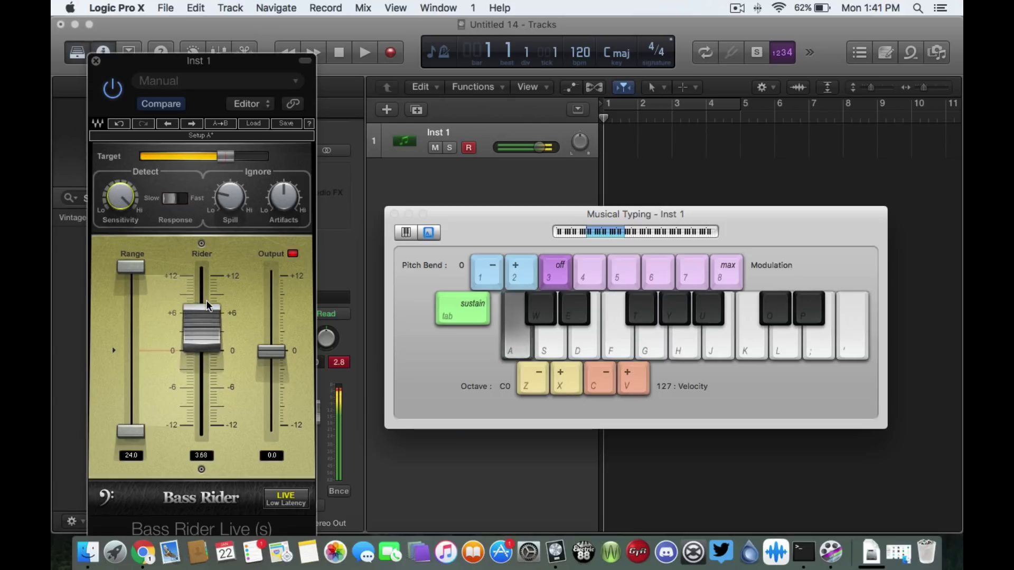
{"action": "key", "text": "a"}
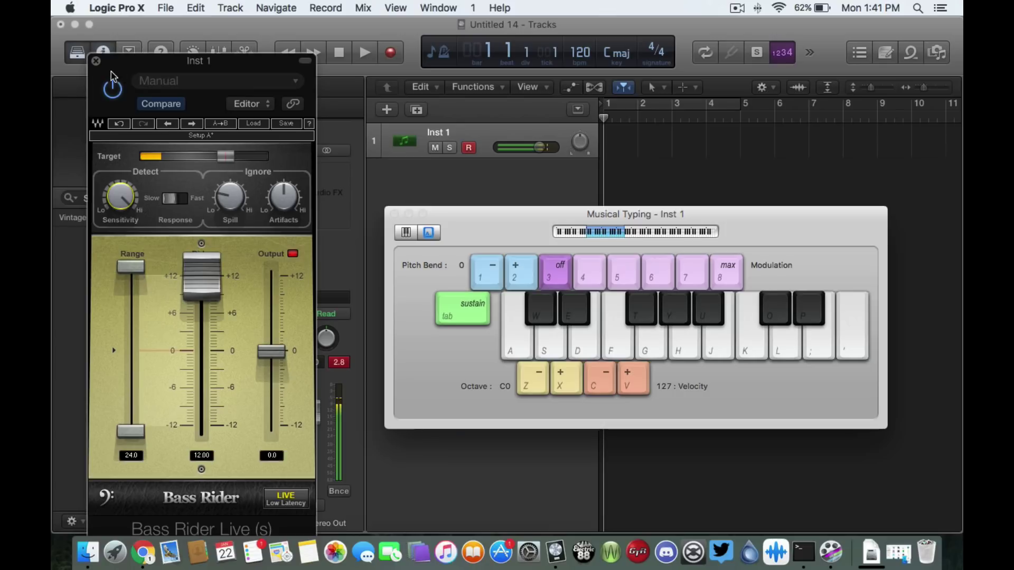
- Close the Bass Rider and Musical Typing windows to leave the tracks area clear
{"action": "left_click", "coordinate": [96, 61]}
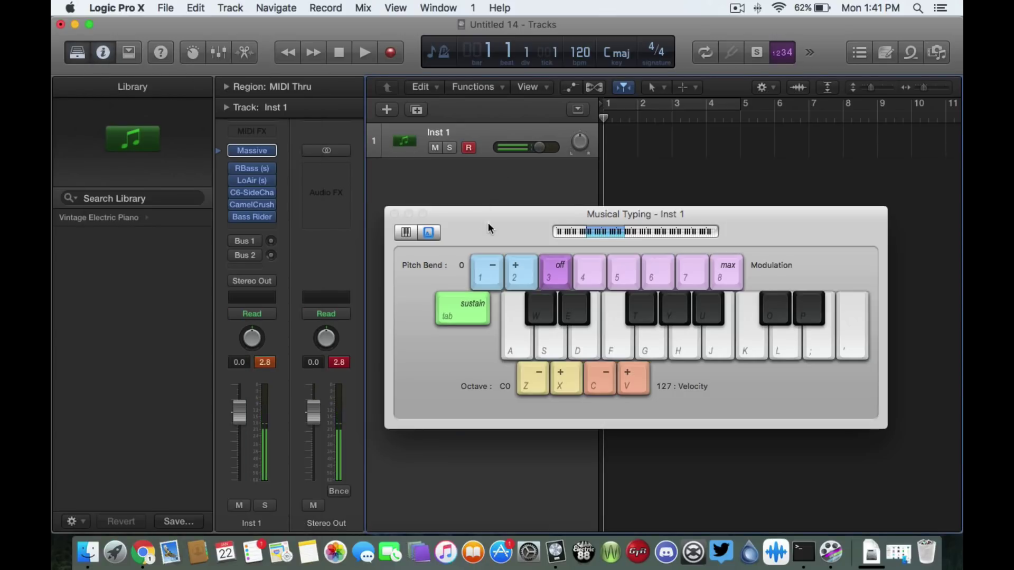
{"action": "left_click_drag", "start_coordinate": [488, 223], "coordinate": [503, 173]}
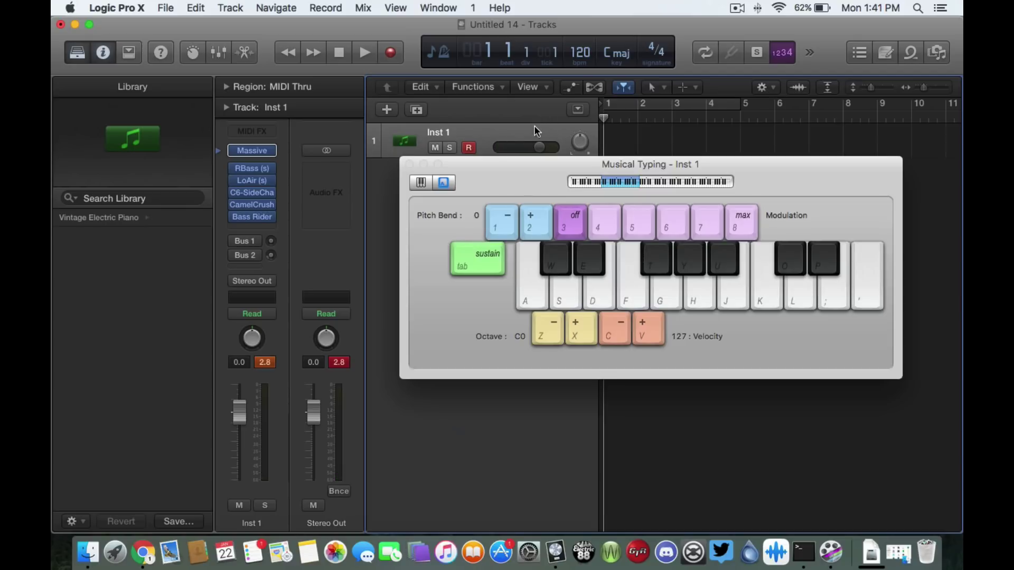
{"action": "left_click", "coordinate": [410, 164]}
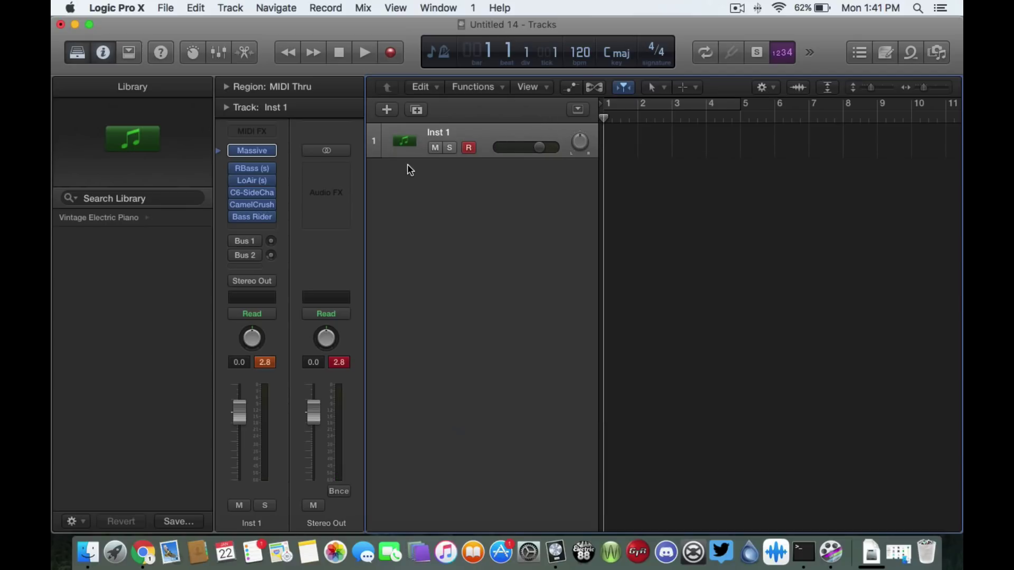